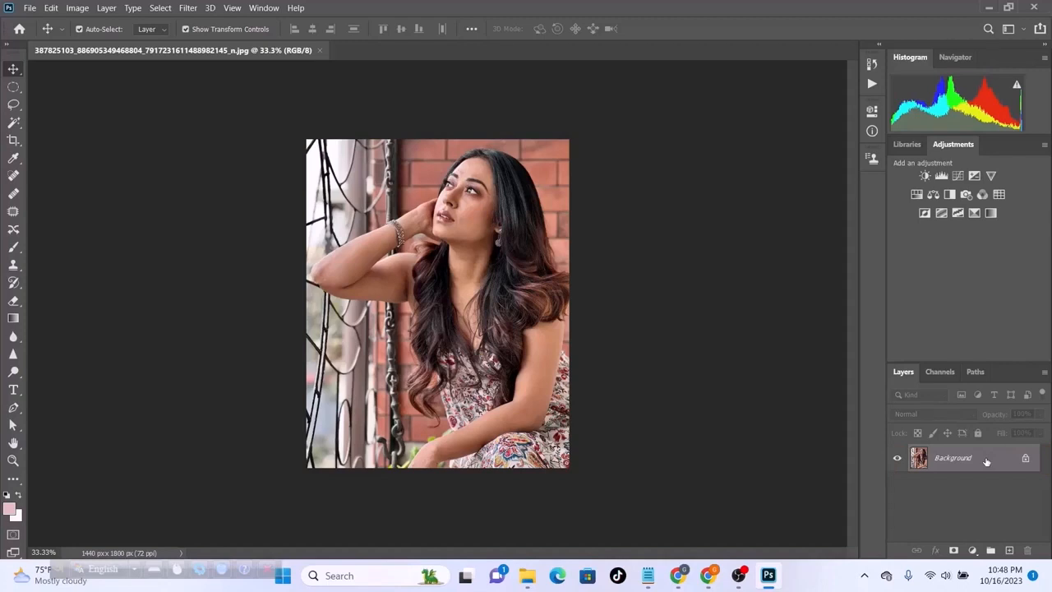
Duplicate the Background layer, and duplicate that copy as well, keeping the default names Background copy and Background copy 2
{"action": "right_click", "coordinate": [987, 459]}
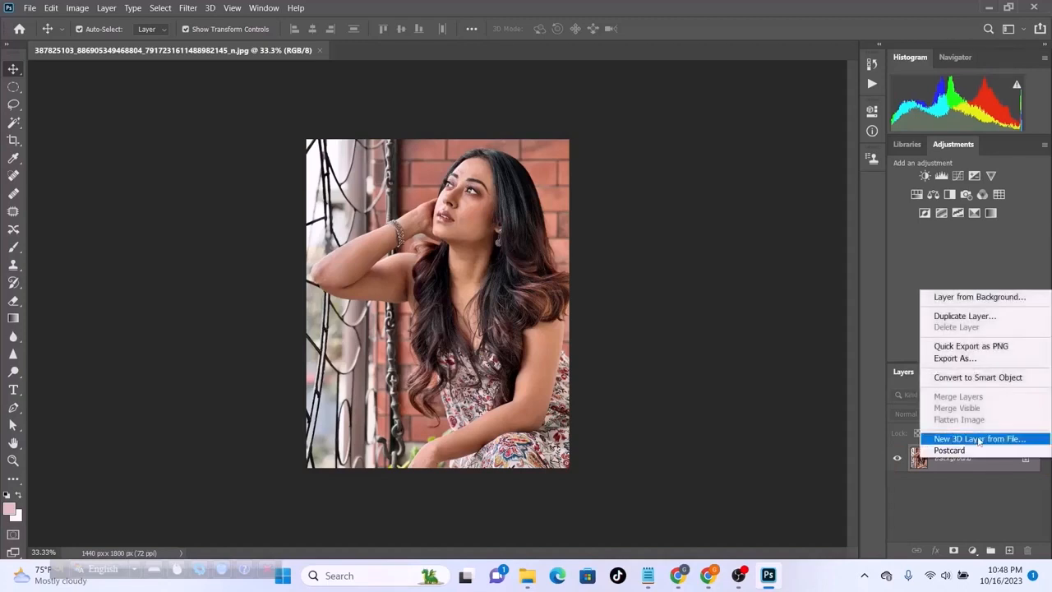
{"action": "left_click", "coordinate": [965, 318]}
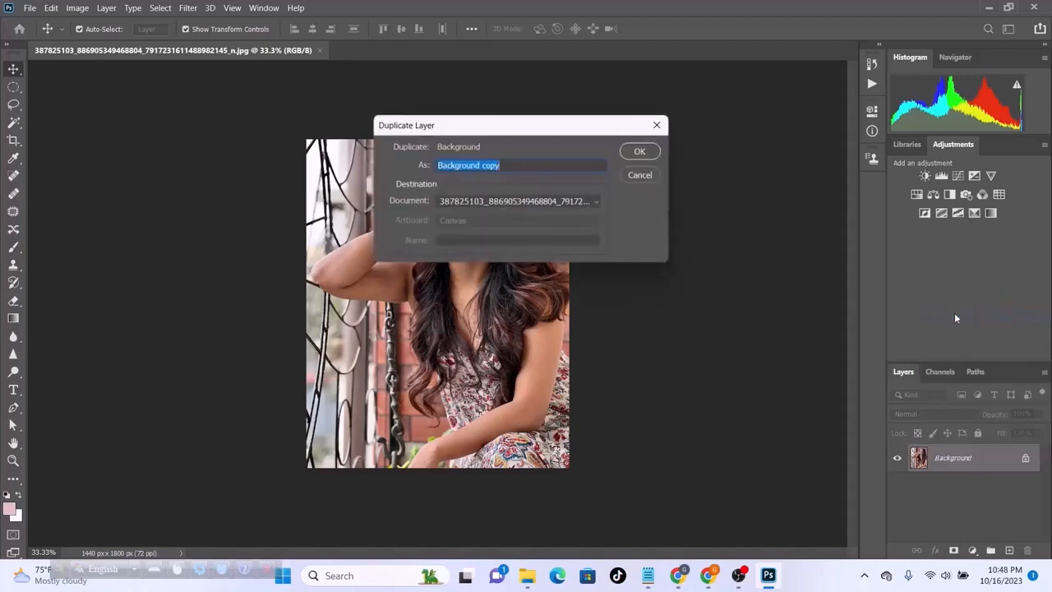
{"action": "left_click", "coordinate": [639, 153]}
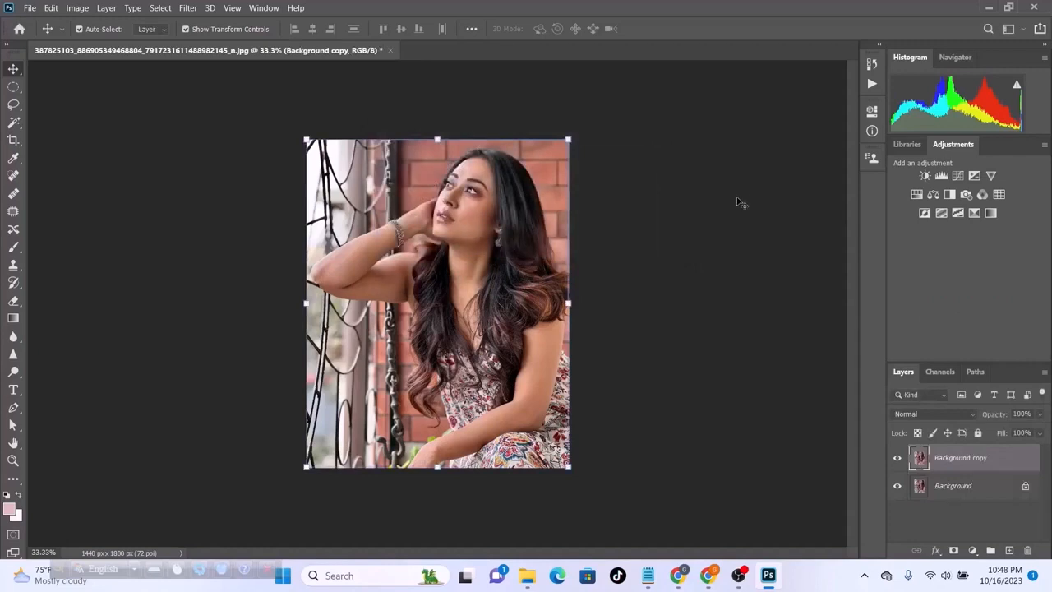
{"action": "right_click", "coordinate": [976, 458]}
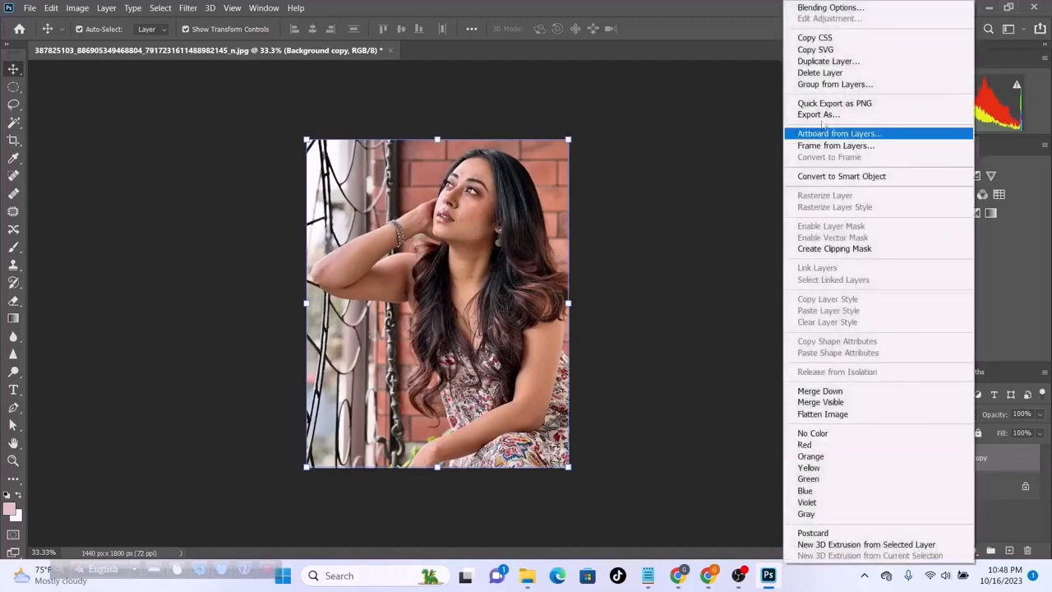
{"action": "left_click", "coordinate": [826, 63]}
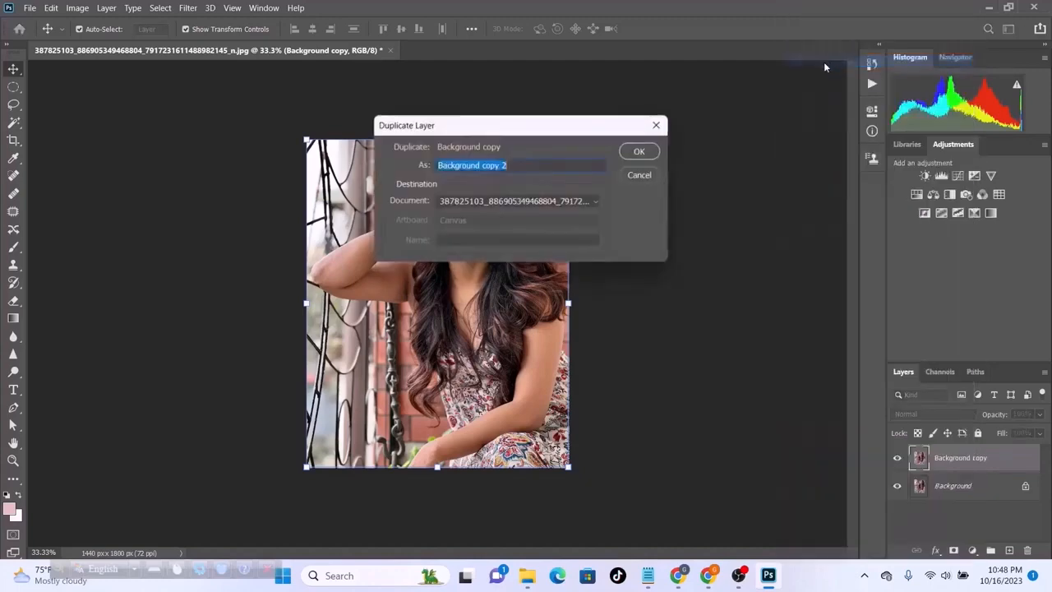
{"action": "left_click", "coordinate": [654, 151]}
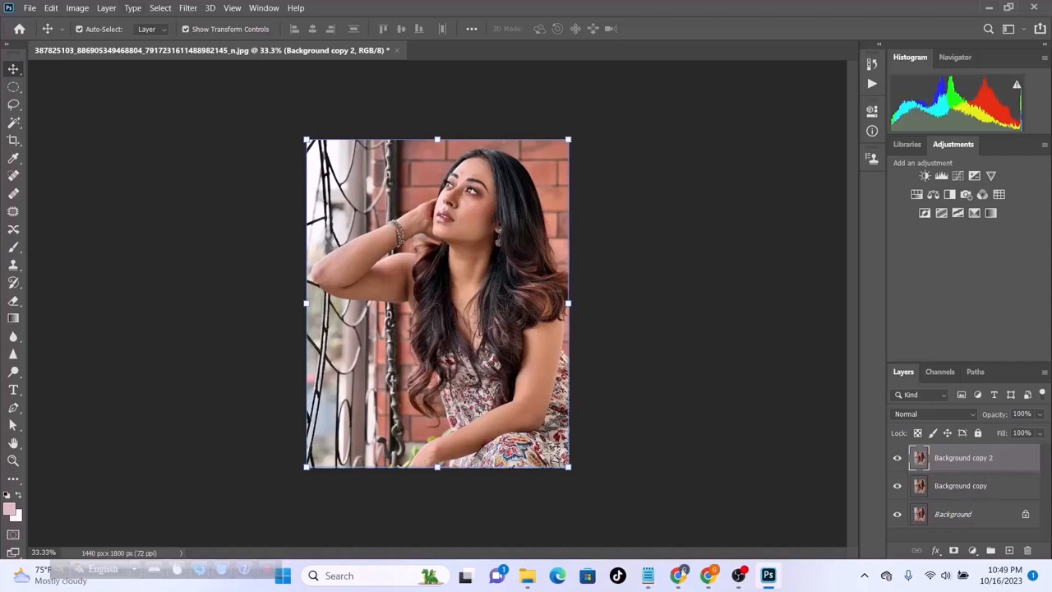
Hide Background copy 2 and apply a Gaussian Blur with a 3-pixel radius to Background copy
{"action": "left_click", "coordinate": [897, 458]}
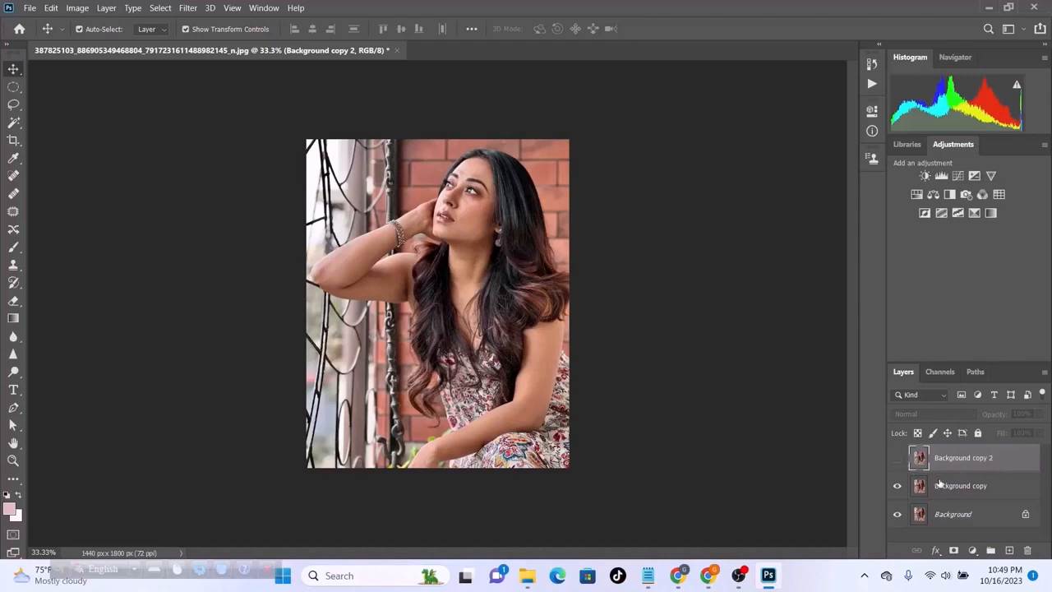
{"action": "left_click", "coordinate": [984, 487]}
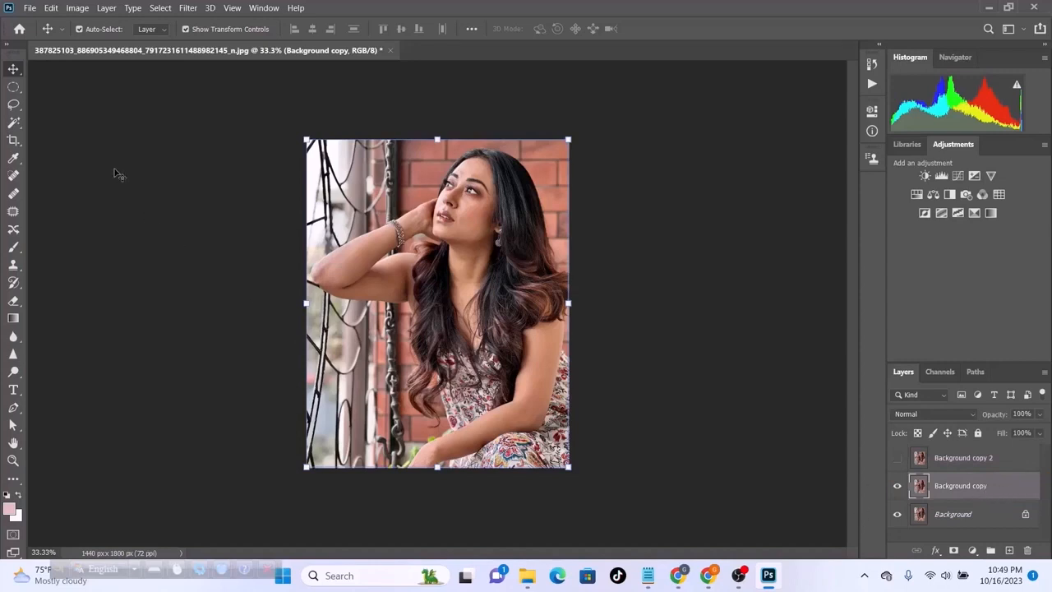
{"action": "left_click", "coordinate": [197, 11]}
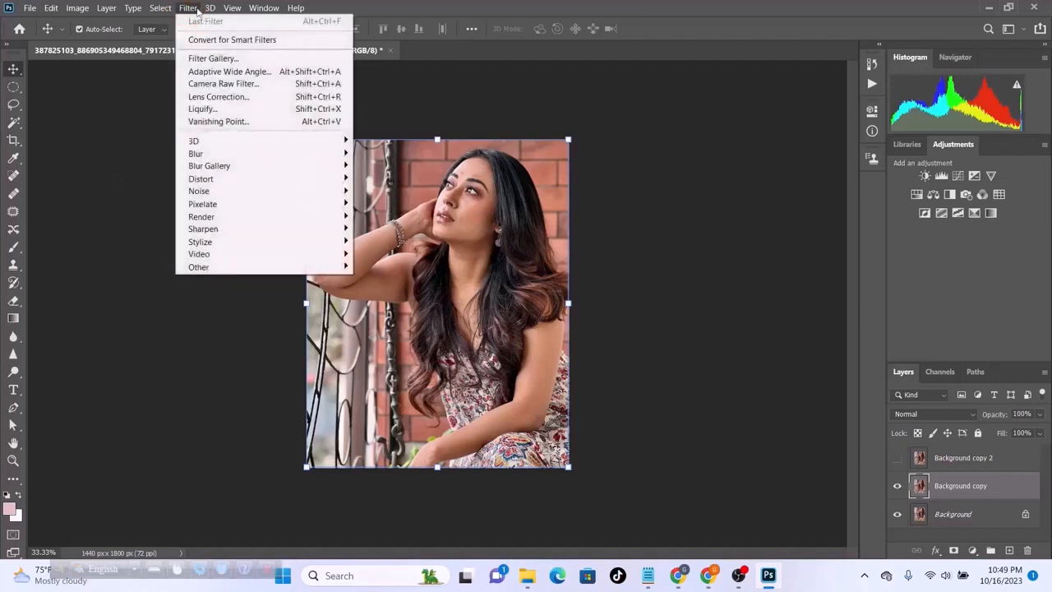
{"action": "mouse_move", "coordinate": [231, 154]}
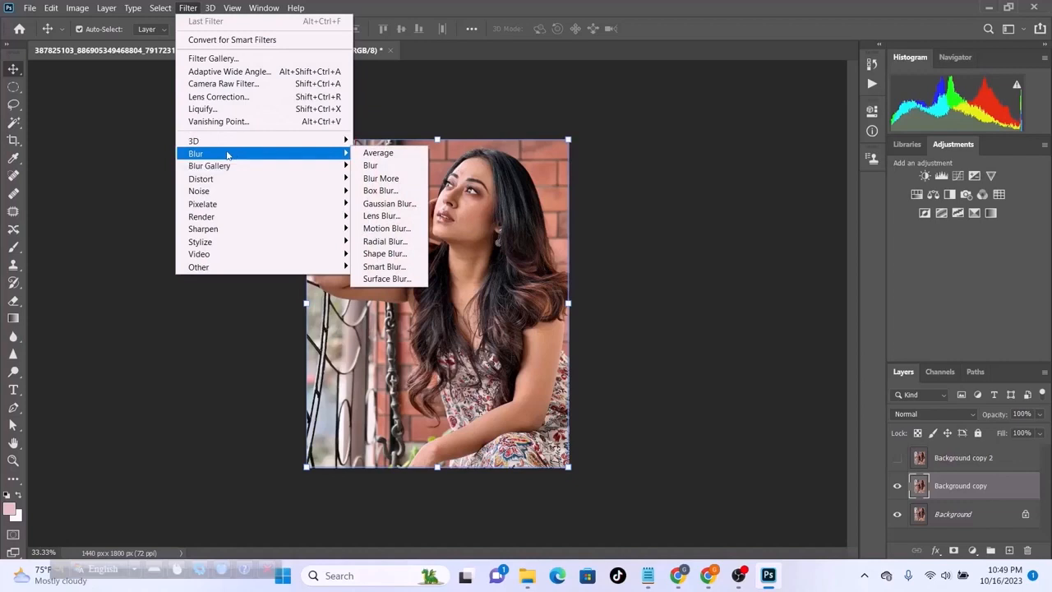
{"action": "left_click", "coordinate": [411, 207]}
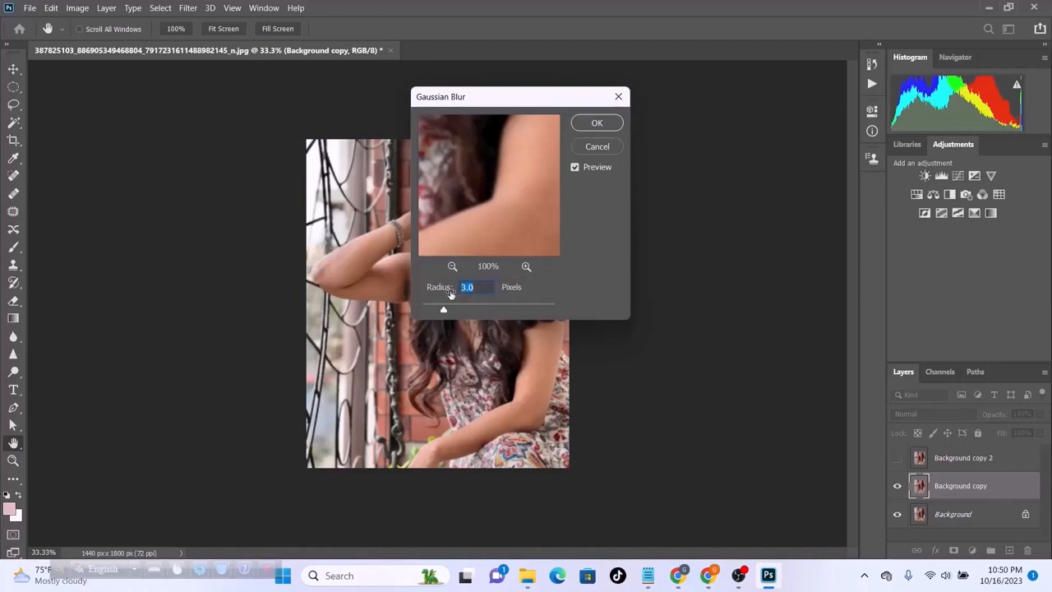
{"action": "key", "text": "BackSpace"}
{"action": "type", "text": "3"}
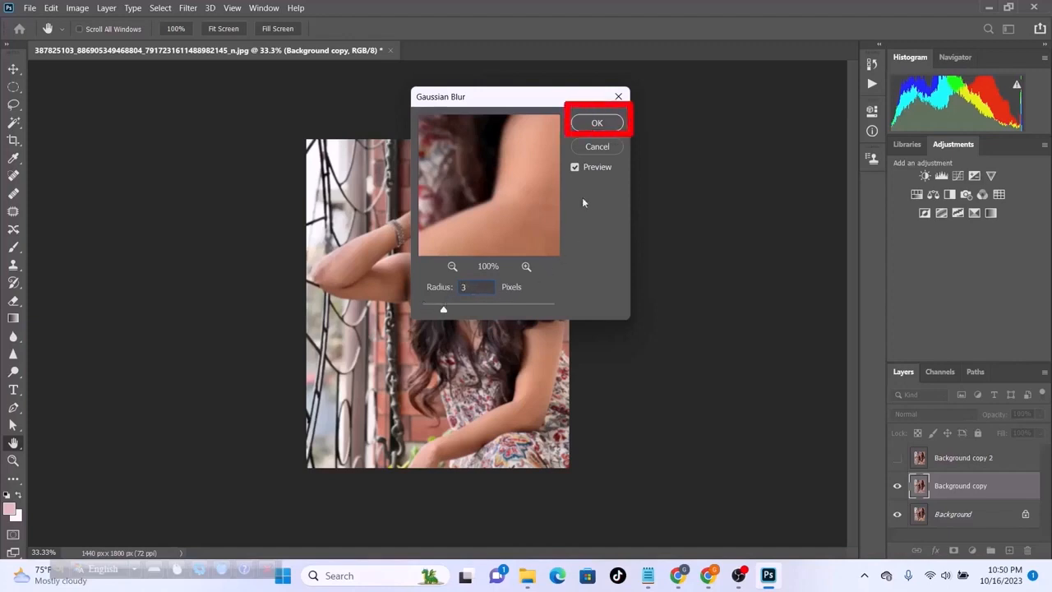
{"action": "left_click", "coordinate": [594, 126]}
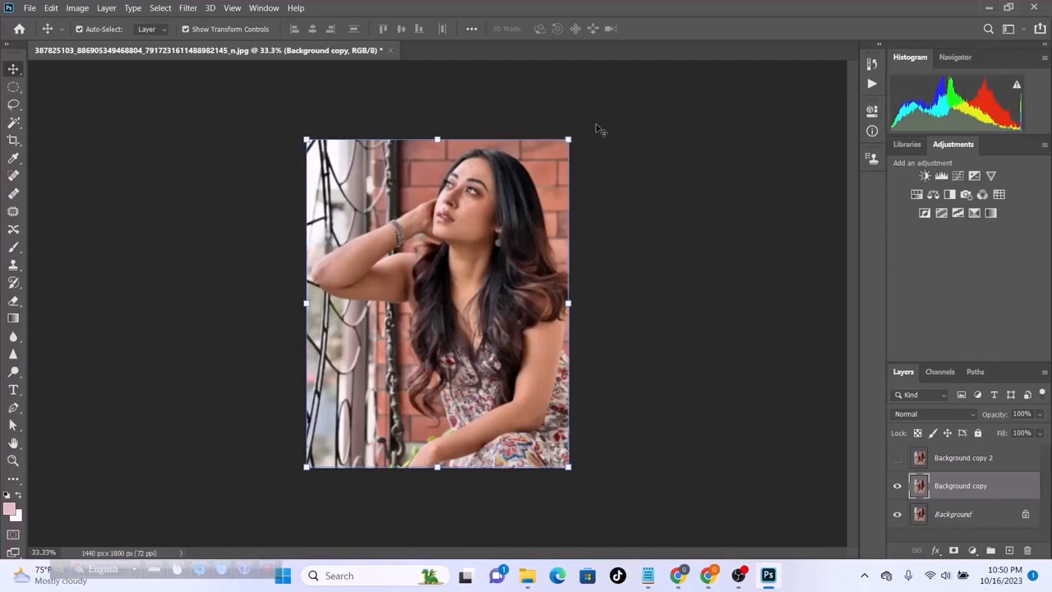
Show Background copy 2 and run Apply Image on it, with Background copy as source layer and Subtract blending at scale 1, offset 130
{"action": "left_click", "coordinate": [898, 458]}
{"action": "left_click", "coordinate": [962, 459]}
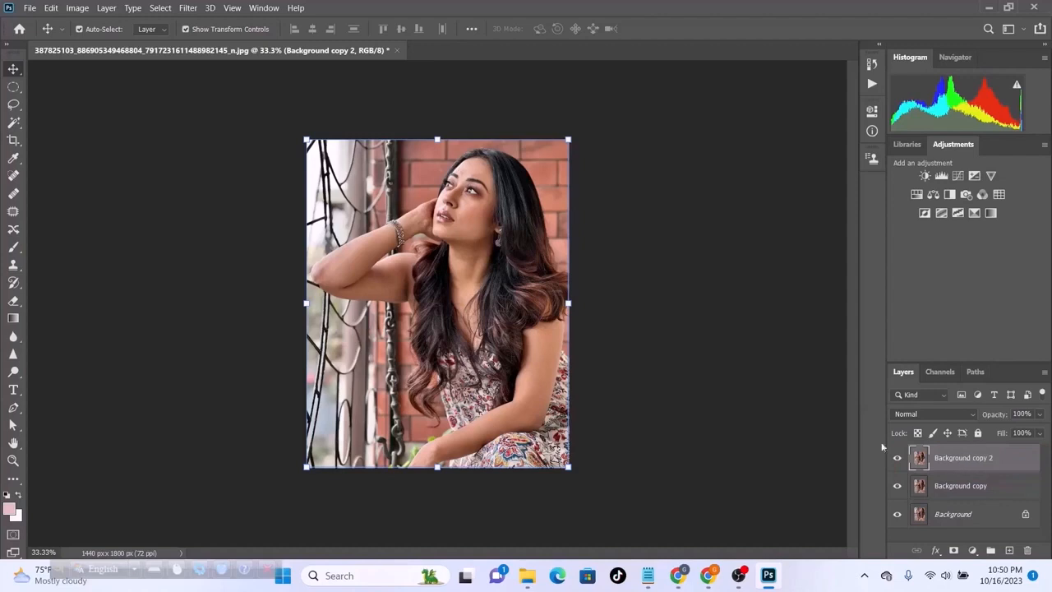
{"action": "left_click", "coordinate": [74, 10]}
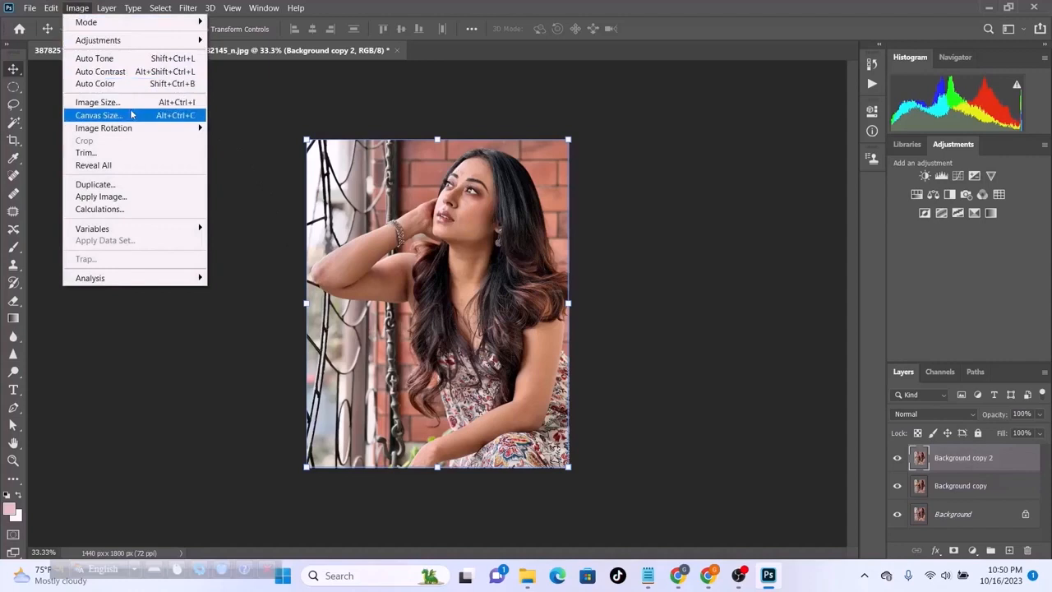
{"action": "left_click", "coordinate": [152, 200]}
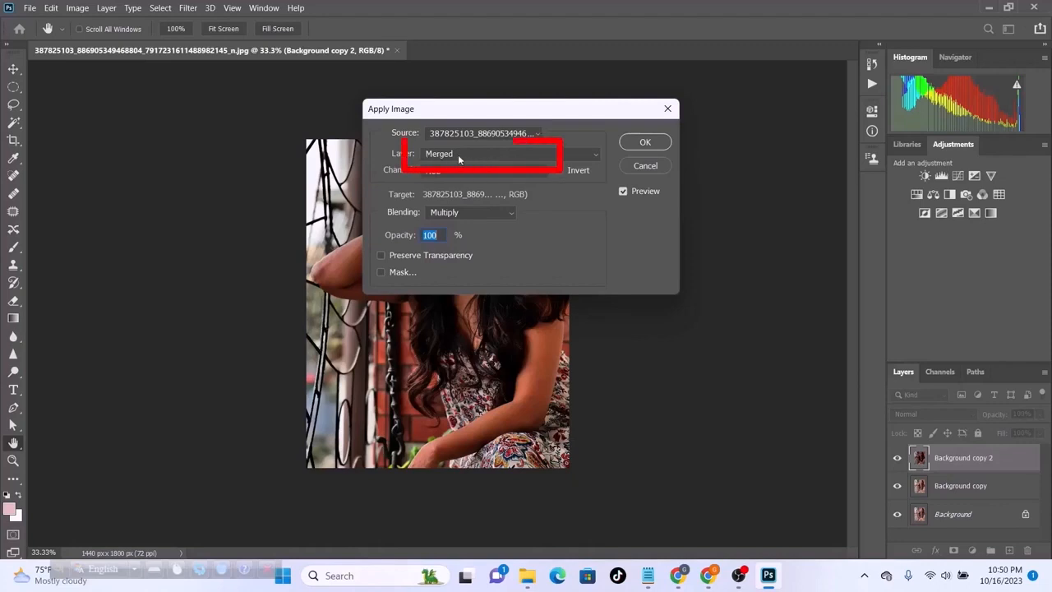
{"action": "left_click", "coordinate": [595, 158]}
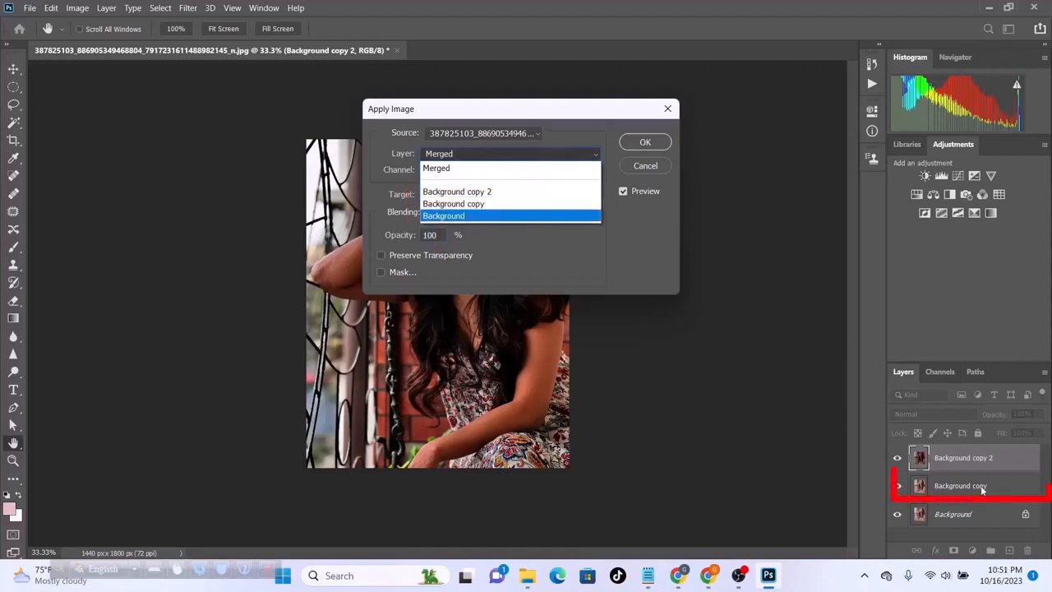
{"action": "left_click", "coordinate": [486, 204]}
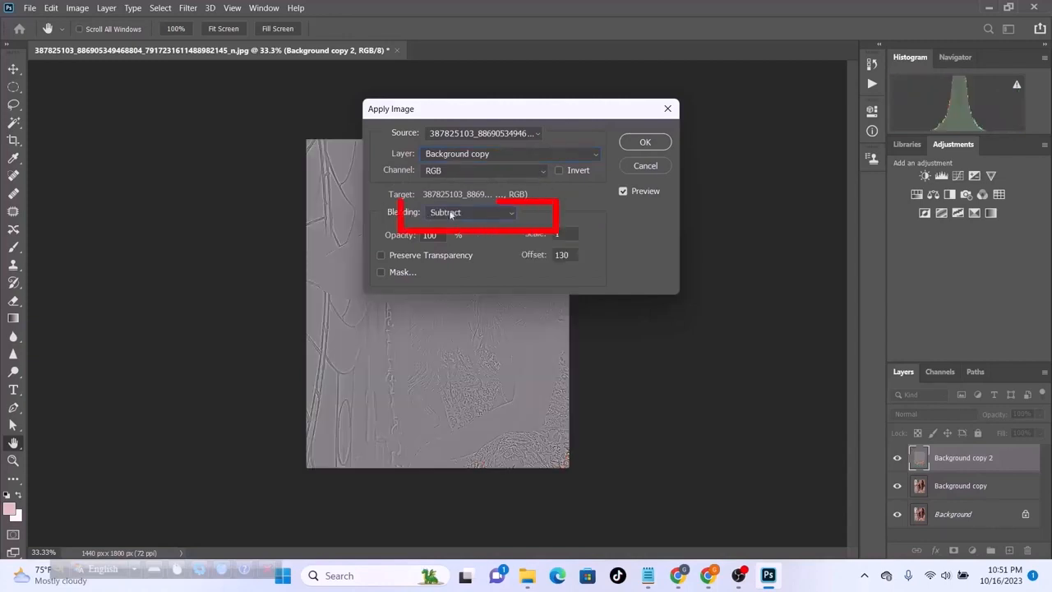
{"action": "left_click", "coordinate": [511, 213]}
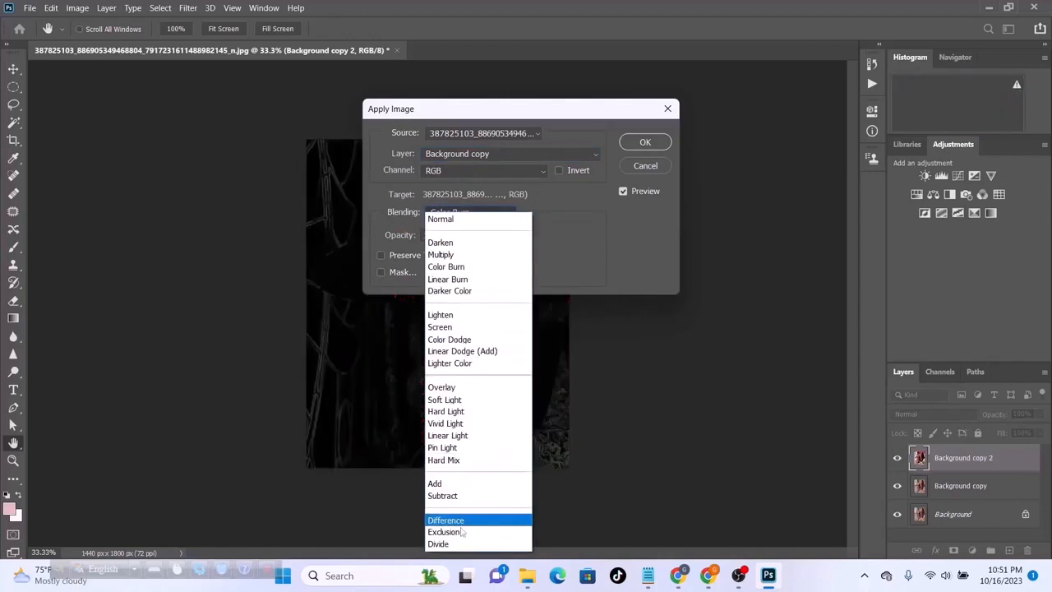
{"action": "left_click", "coordinate": [448, 496]}
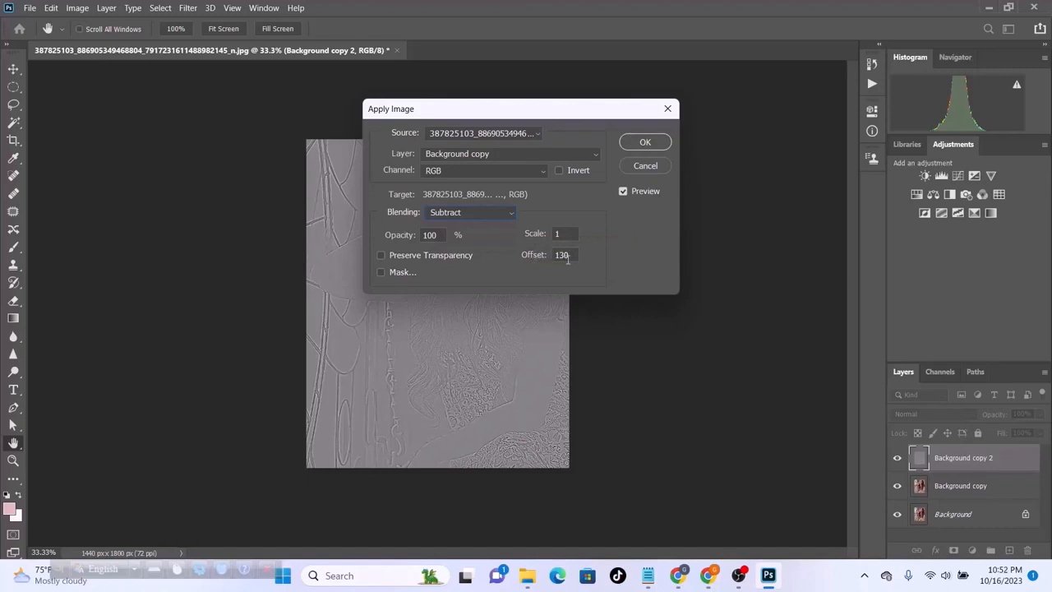
{"action": "left_click", "coordinate": [646, 143]}
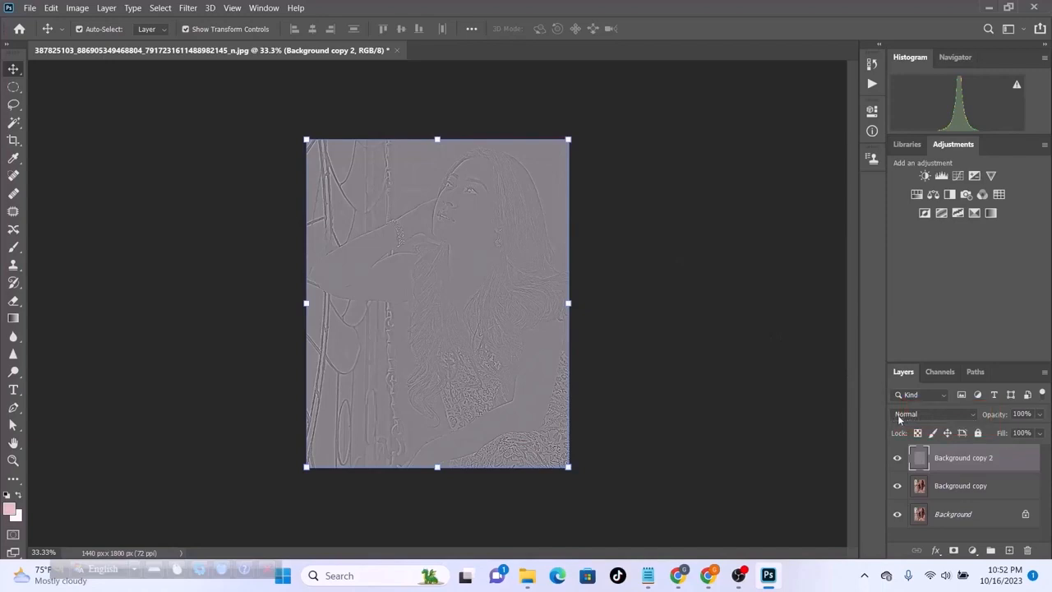
Set the blend mode of Background copy 2 to Linear Light and hide that layer
{"action": "left_click", "coordinate": [974, 415]}
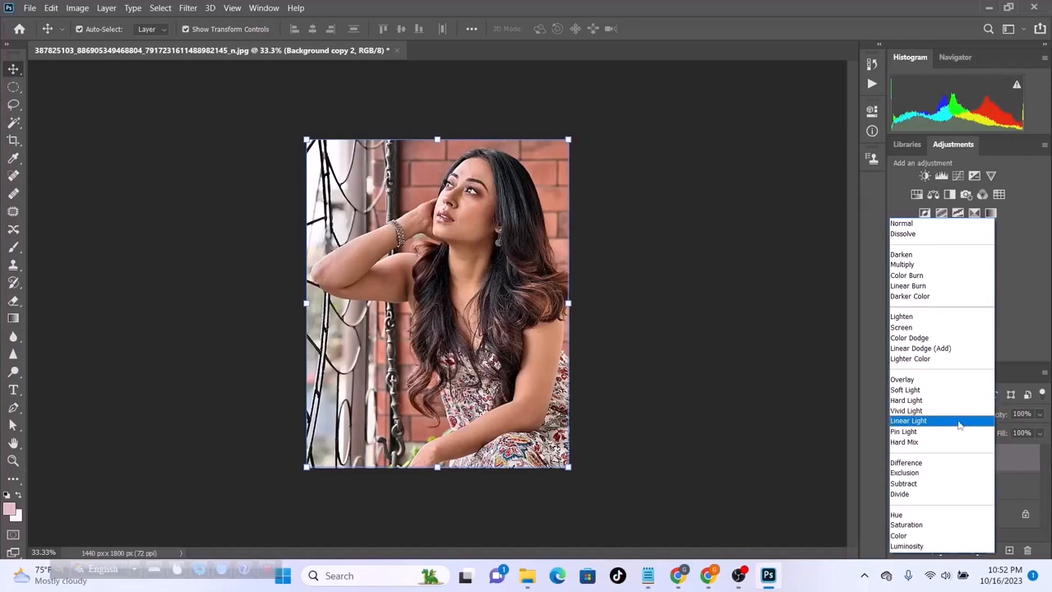
{"action": "left_click", "coordinate": [959, 422]}
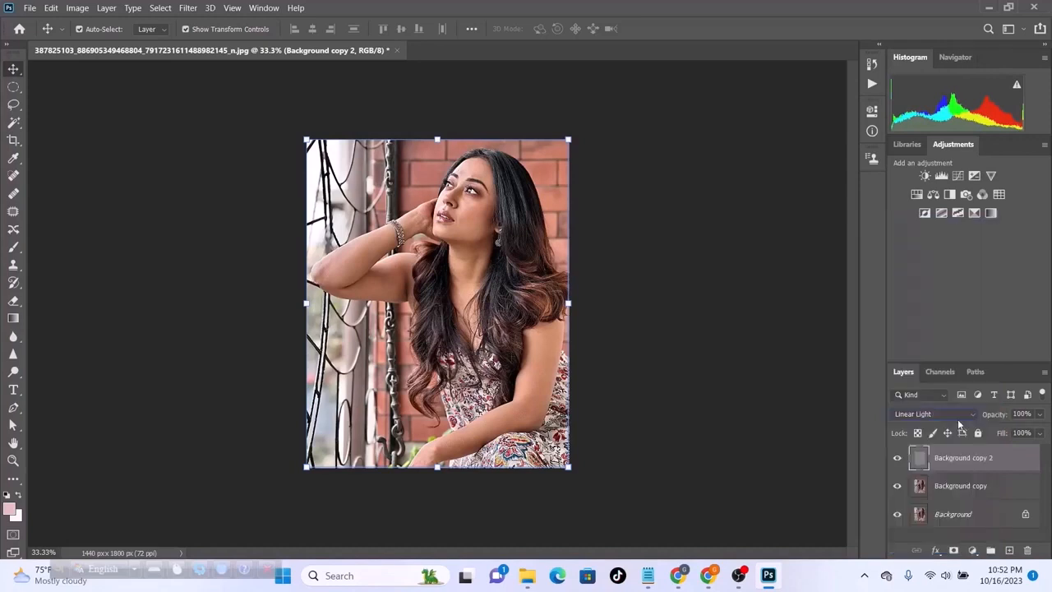
{"action": "left_click", "coordinate": [898, 458]}
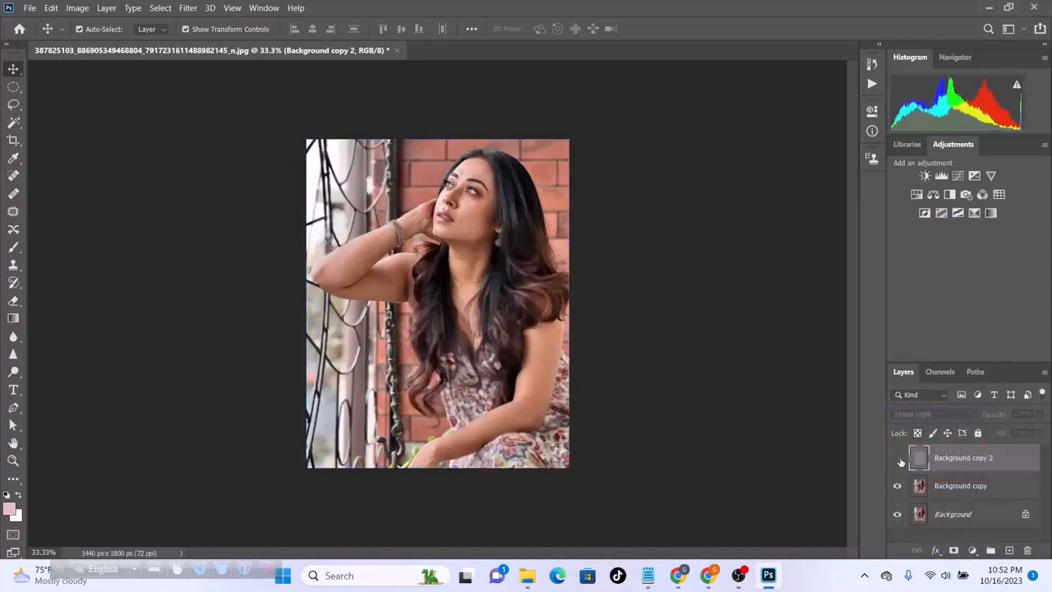
Select Background copy and set up the Brush tool with 25% opacity, 50% flow and 90% smoothing
{"action": "left_click", "coordinate": [988, 489]}
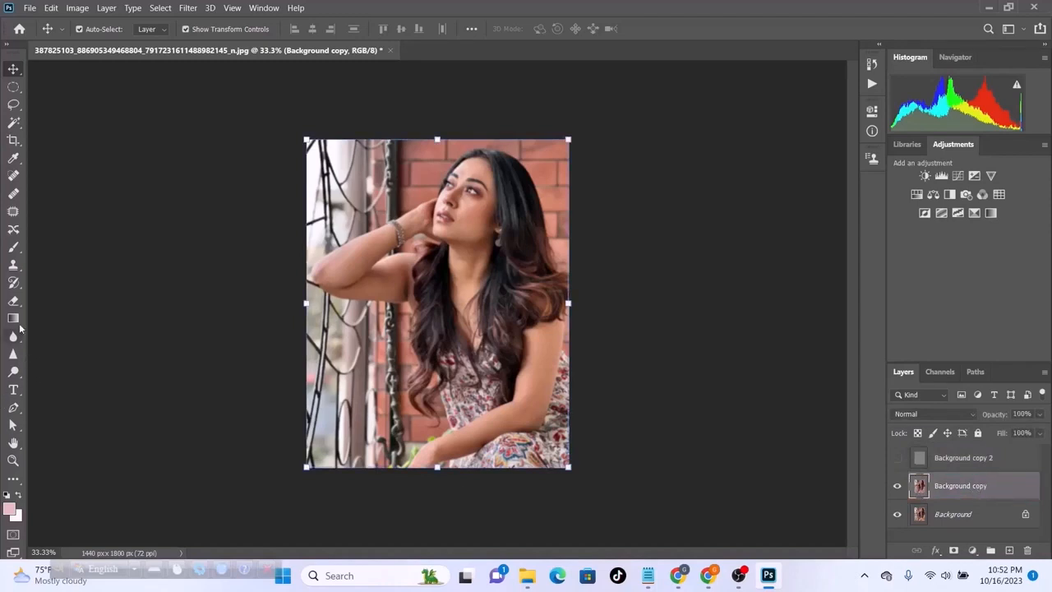
{"action": "left_click", "coordinate": [14, 248]}
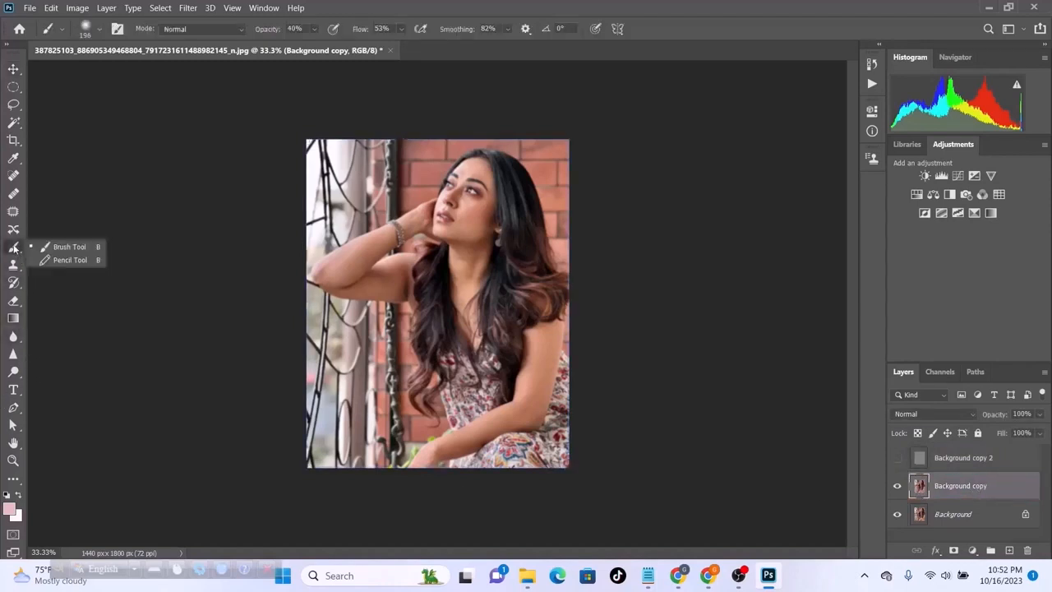
{"action": "left_click", "coordinate": [69, 246]}
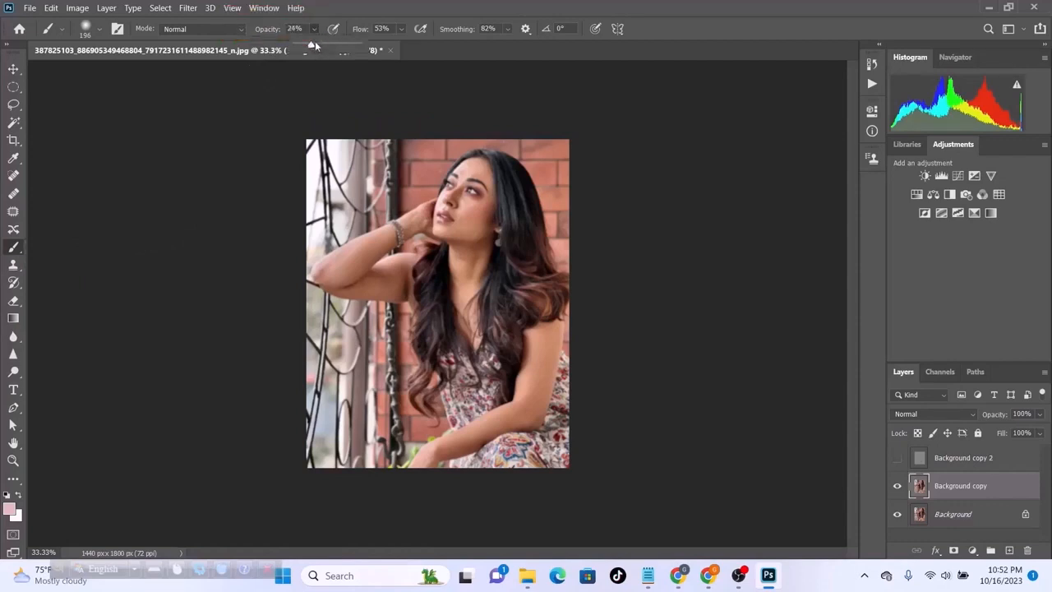
{"action": "left_click_drag", "start_coordinate": [311, 46], "coordinate": [312, 46]}
{"action": "left_click_drag", "start_coordinate": [401, 29], "coordinate": [406, 46]}
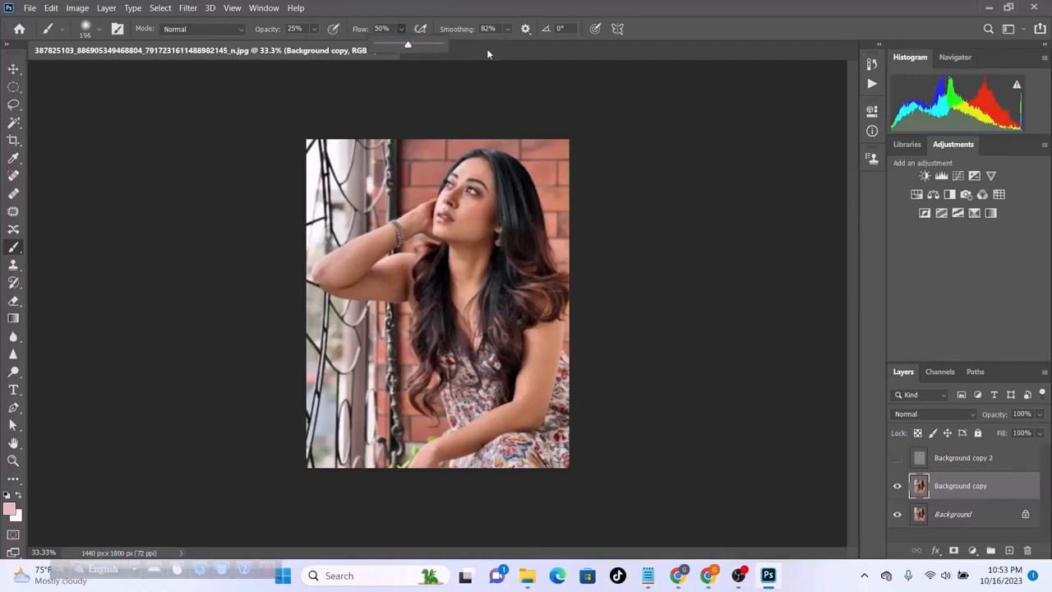
{"action": "left_click", "coordinate": [508, 28]}
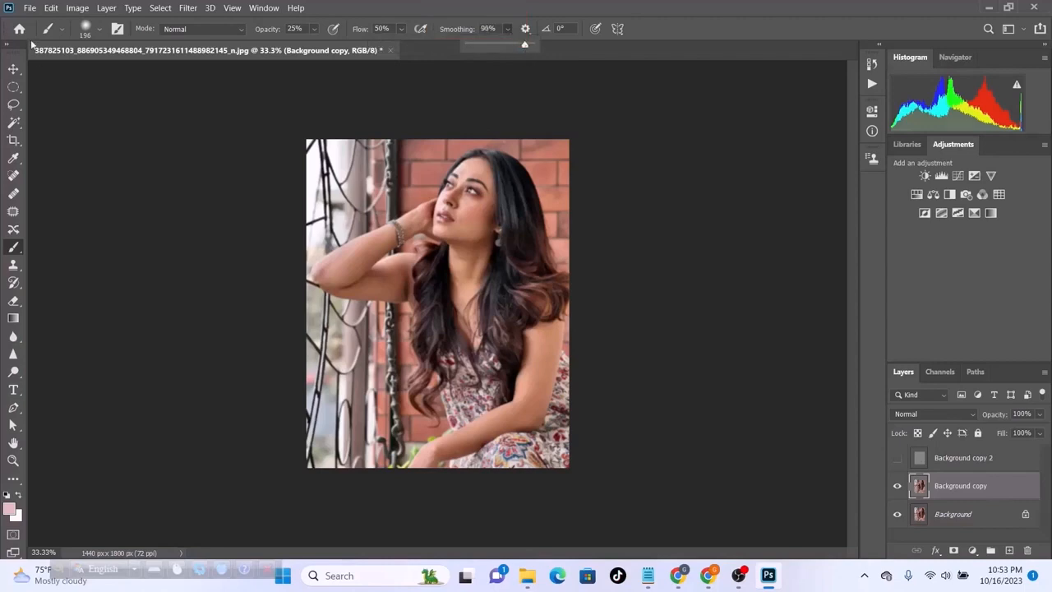
Reduce the brush size to 139 px
{"action": "left_click", "coordinate": [96, 32]}
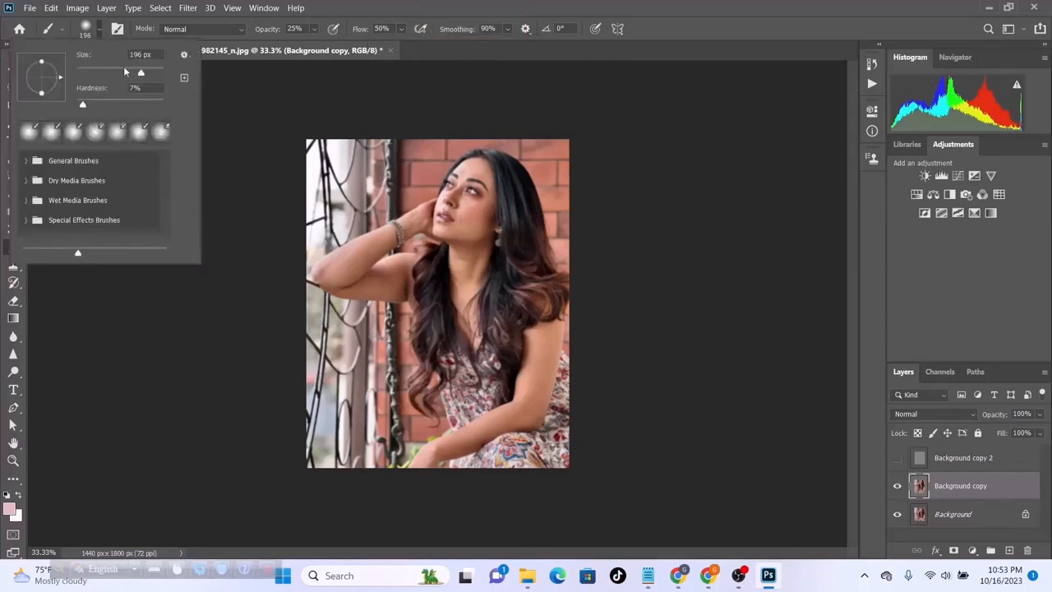
{"action": "left_click", "coordinate": [124, 73]}
{"action": "left_click", "coordinate": [129, 73]}
{"action": "left_click", "coordinate": [99, 31]}
Paint the light pink foreground colour softly over the skin of the woman's raised arm and hand on Background copy
{"action": "key", "text": "ctrl+plus"}
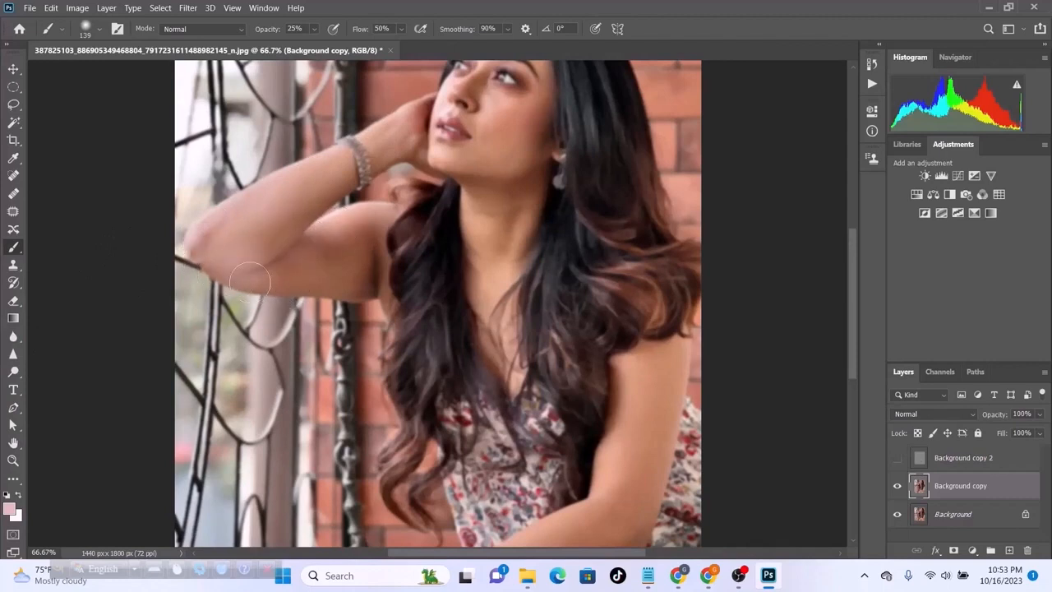
{"action": "mouse_move", "coordinate": [250, 283]}
{"action": "left_mouse_down"}
{"action": "mouse_move", "coordinate": [359, 276]}
{"action": "mouse_move", "coordinate": [384, 264]}
{"action": "mouse_move", "coordinate": [382, 244]}
{"action": "mouse_move", "coordinate": [376, 280]}
{"action": "mouse_move", "coordinate": [367, 257]}
{"action": "mouse_move", "coordinate": [366, 290]}
{"action": "mouse_move", "coordinate": [373, 274]}
{"action": "mouse_move", "coordinate": [349, 300]}
{"action": "mouse_move", "coordinate": [376, 282]}
{"action": "mouse_move", "coordinate": [301, 288]}
{"action": "mouse_move", "coordinate": [376, 287]}
{"action": "mouse_move", "coordinate": [307, 284]}
{"action": "left_mouse_up"}
{"action": "mouse_move", "coordinate": [373, 291]}
{"action": "left_mouse_down"}
{"action": "mouse_move", "coordinate": [337, 283]}
{"action": "mouse_move", "coordinate": [372, 222]}
{"action": "mouse_move", "coordinate": [403, 204]}
{"action": "mouse_move", "coordinate": [290, 239]}
{"action": "mouse_move", "coordinate": [370, 231]}
{"action": "mouse_move", "coordinate": [281, 250]}
{"action": "mouse_move", "coordinate": [333, 227]}
{"action": "mouse_move", "coordinate": [321, 230]}
{"action": "mouse_move", "coordinate": [256, 263]}
{"action": "mouse_move", "coordinate": [362, 229]}
{"action": "mouse_move", "coordinate": [278, 267]}
{"action": "mouse_move", "coordinate": [357, 231]}
{"action": "mouse_move", "coordinate": [348, 244]}
{"action": "mouse_move", "coordinate": [281, 264]}
{"action": "mouse_move", "coordinate": [359, 216]}
{"action": "mouse_move", "coordinate": [397, 120]}
{"action": "mouse_move", "coordinate": [327, 168]}
{"action": "left_mouse_up"}
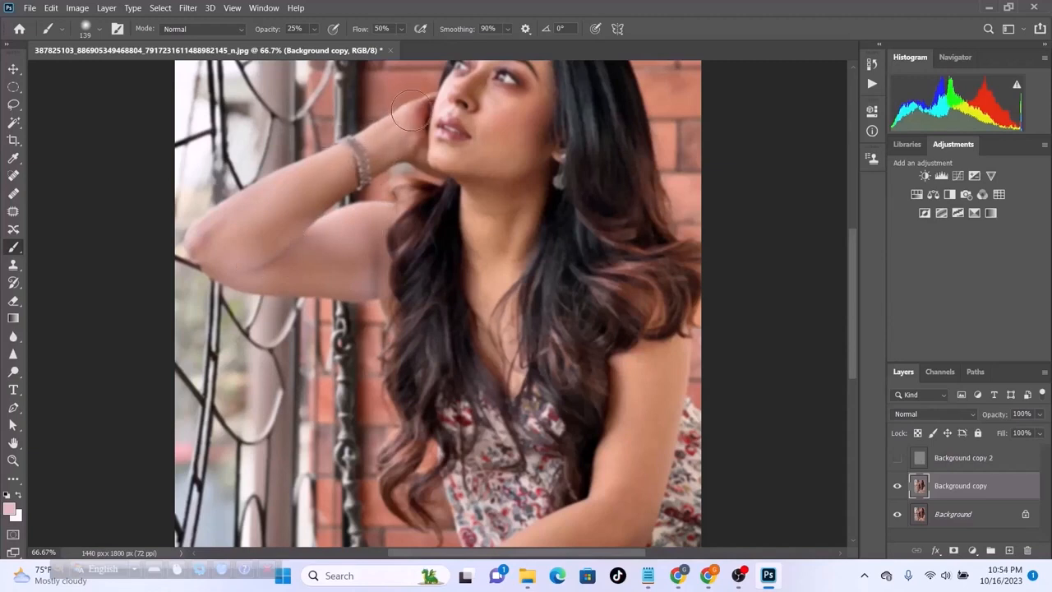
{"action": "mouse_move", "coordinate": [411, 121]}
{"action": "left_mouse_down"}
{"action": "mouse_move", "coordinate": [437, 98]}
{"action": "mouse_move", "coordinate": [427, 114]}
{"action": "left_mouse_up"}
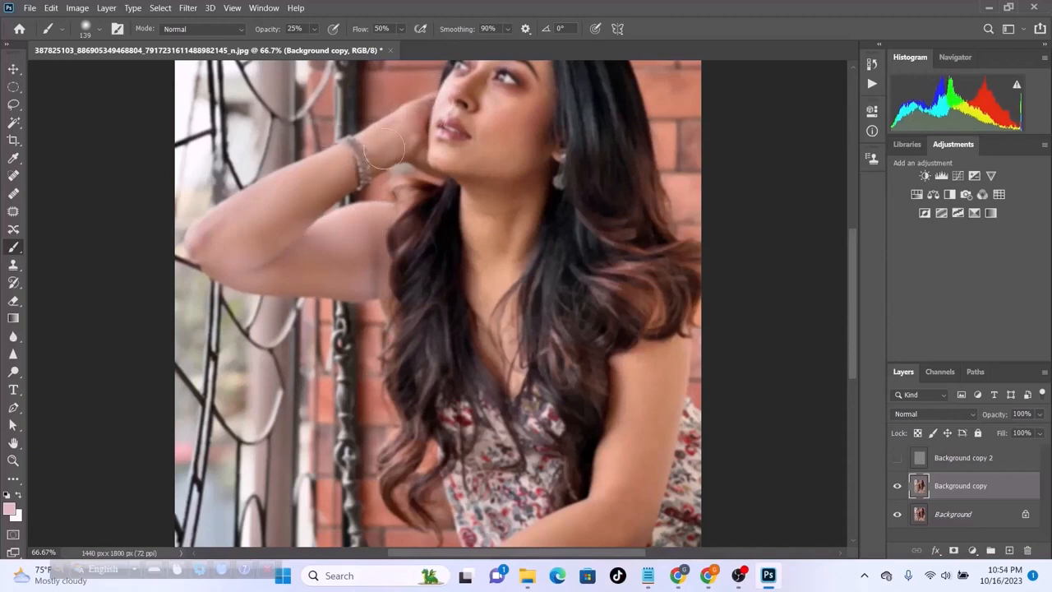
{"action": "mouse_move", "coordinate": [454, 152]}
{"action": "left_mouse_down"}
{"action": "mouse_move", "coordinate": [402, 168]}
{"action": "mouse_move", "coordinate": [431, 161]}
{"action": "mouse_move", "coordinate": [418, 160]}
{"action": "mouse_move", "coordinate": [361, 177]}
{"action": "mouse_move", "coordinate": [381, 167]}
{"action": "mouse_move", "coordinate": [266, 223]}
{"action": "left_mouse_up"}
{"action": "mouse_move", "coordinate": [338, 182]}
{"action": "left_mouse_down"}
{"action": "mouse_move", "coordinate": [258, 239]}
{"action": "mouse_move", "coordinate": [341, 197]}
{"action": "mouse_move", "coordinate": [252, 243]}
{"action": "left_mouse_up"}
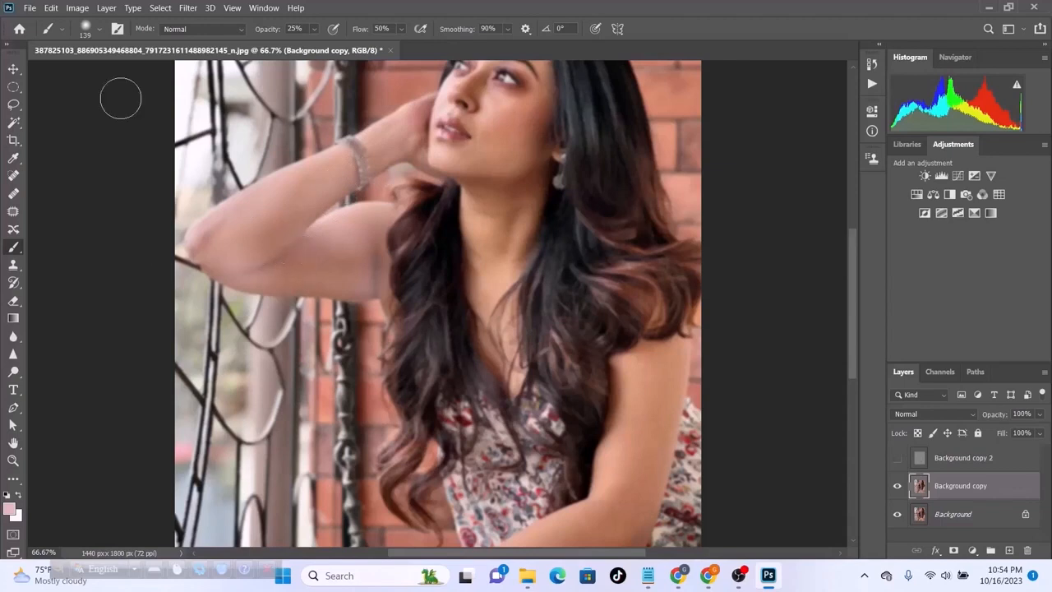
{"action": "scroll", "coordinate": [522, 327], "scroll_direction": "down", "scroll_amount": 1}
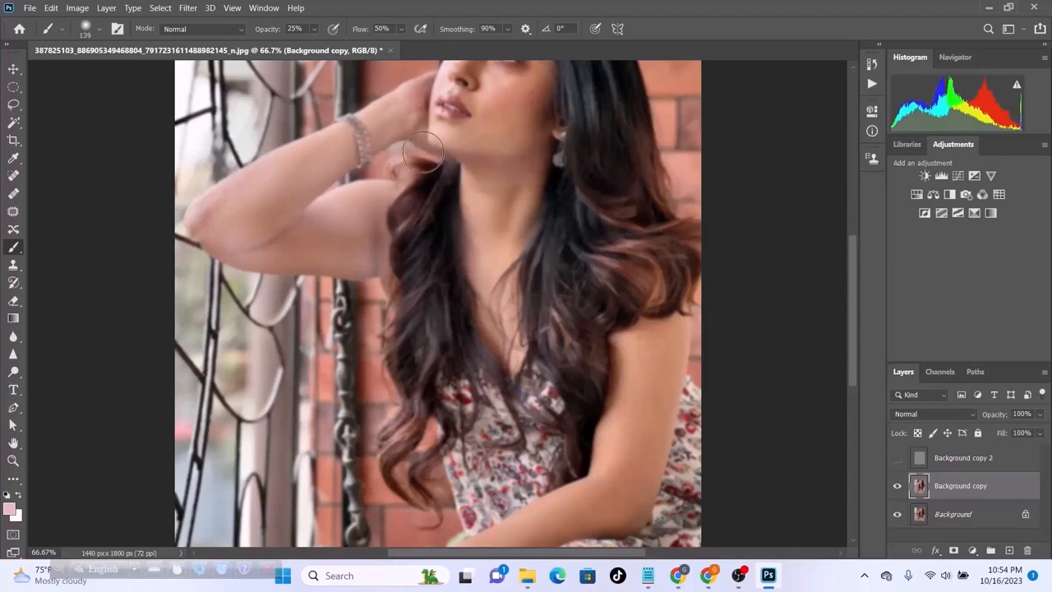
Paint the light pink foreground colour softly over the woman's lowered arm, from the upper arm to the hand, on Background copy
{"action": "scroll", "coordinate": [633, 354], "scroll_direction": "up", "scroll_amount": 3}
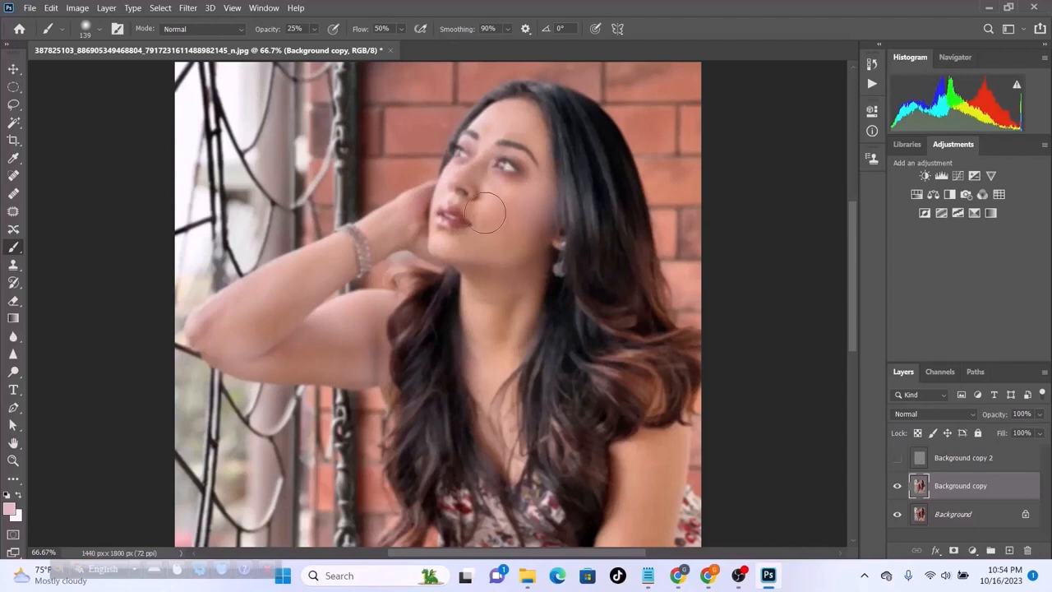
{"action": "scroll", "coordinate": [583, 376], "scroll_direction": "down", "scroll_amount": 5}
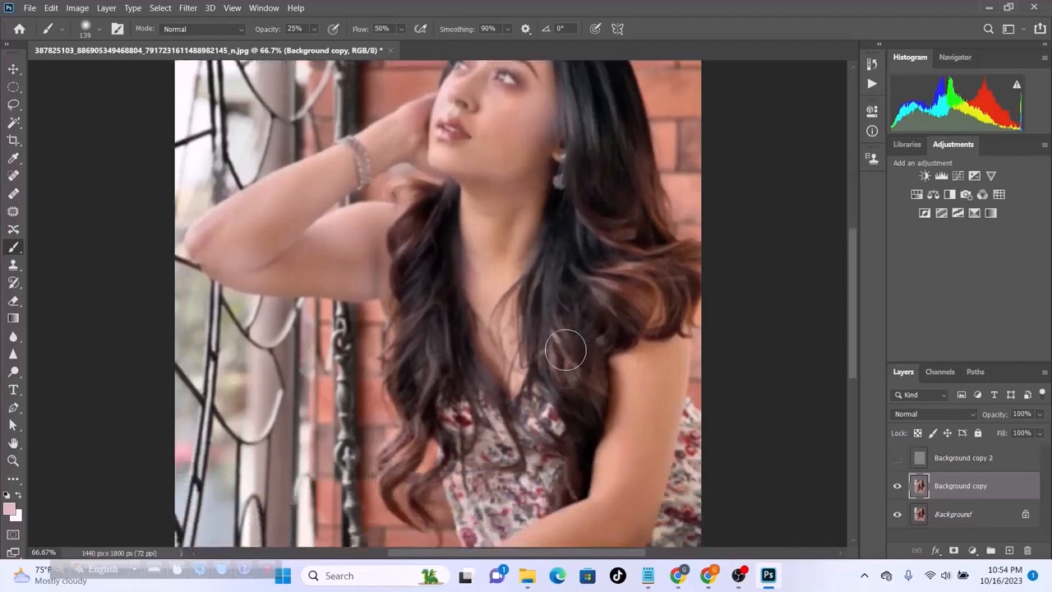
{"action": "scroll", "coordinate": [566, 351], "scroll_direction": "down", "scroll_amount": 3}
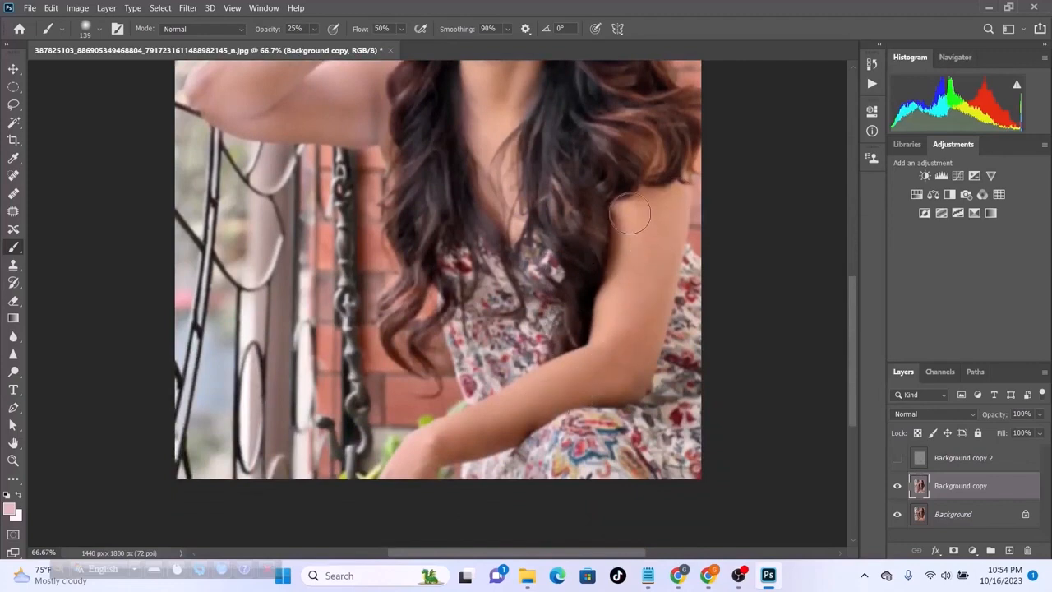
{"action": "mouse_move", "coordinate": [588, 317]}
{"action": "left_mouse_down"}
{"action": "mouse_move", "coordinate": [554, 386]}
{"action": "mouse_move", "coordinate": [657, 283]}
{"action": "mouse_move", "coordinate": [651, 305]}
{"action": "mouse_move", "coordinate": [518, 431]}
{"action": "mouse_move", "coordinate": [649, 315]}
{"action": "left_mouse_up"}
{"action": "left_click_drag", "start_coordinate": [645, 362], "coordinate": [556, 399]}
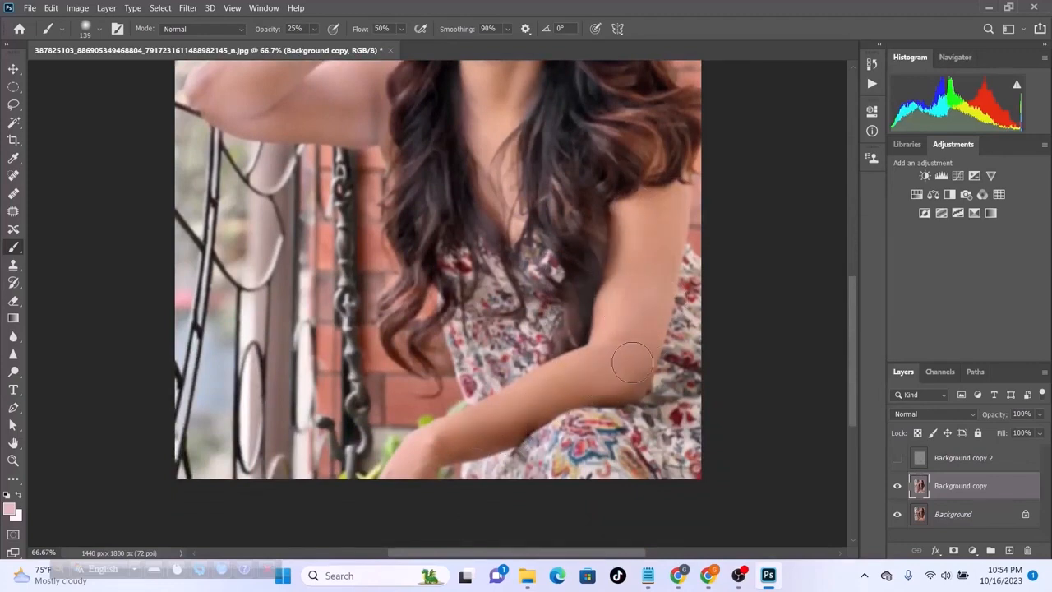
{"action": "mouse_move", "coordinate": [632, 362]}
{"action": "left_mouse_down"}
{"action": "mouse_move", "coordinate": [535, 425]}
{"action": "mouse_move", "coordinate": [653, 380]}
{"action": "mouse_move", "coordinate": [389, 466]}
{"action": "mouse_move", "coordinate": [592, 363]}
{"action": "mouse_move", "coordinate": [375, 461]}
{"action": "mouse_move", "coordinate": [529, 404]}
{"action": "mouse_move", "coordinate": [423, 457]}
{"action": "left_mouse_up"}
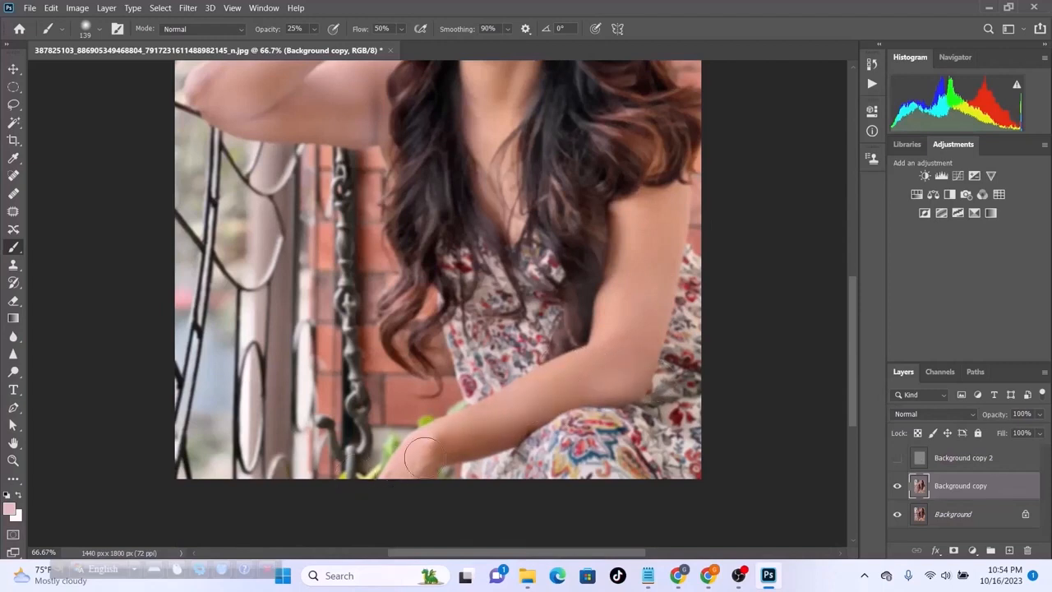
{"action": "scroll", "coordinate": [469, 423], "scroll_direction": "down", "scroll_amount": 3}
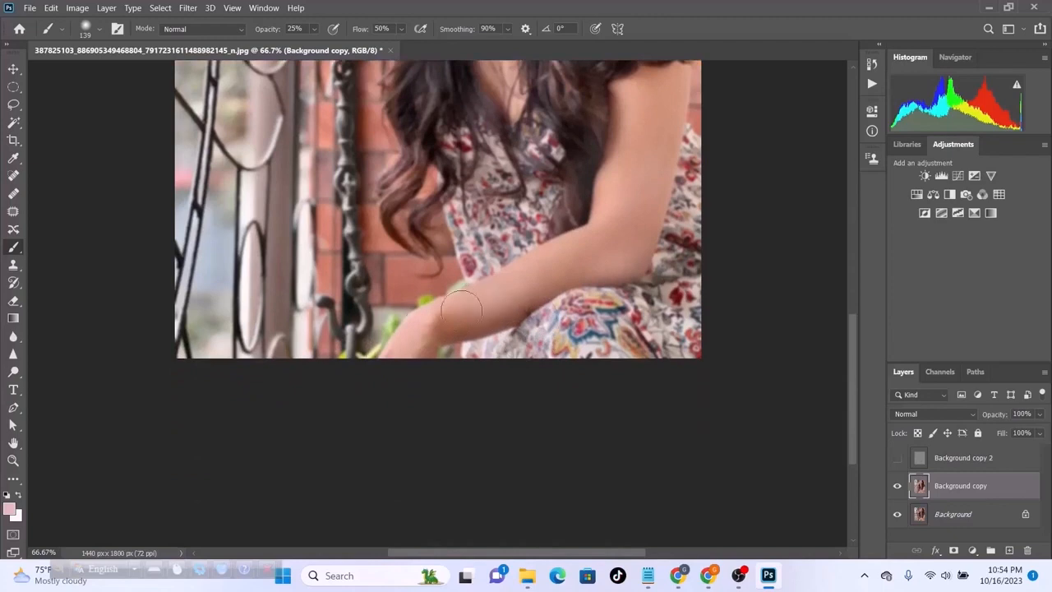
{"action": "mouse_move", "coordinate": [462, 311]}
{"action": "left_mouse_down"}
{"action": "mouse_move", "coordinate": [453, 319]}
{"action": "mouse_move", "coordinate": [514, 291]}
{"action": "mouse_move", "coordinate": [376, 357]}
{"action": "mouse_move", "coordinate": [393, 370]}
{"action": "mouse_move", "coordinate": [442, 350]}
{"action": "mouse_move", "coordinate": [493, 265]}
{"action": "mouse_move", "coordinate": [359, 372]}
{"action": "left_mouse_up"}
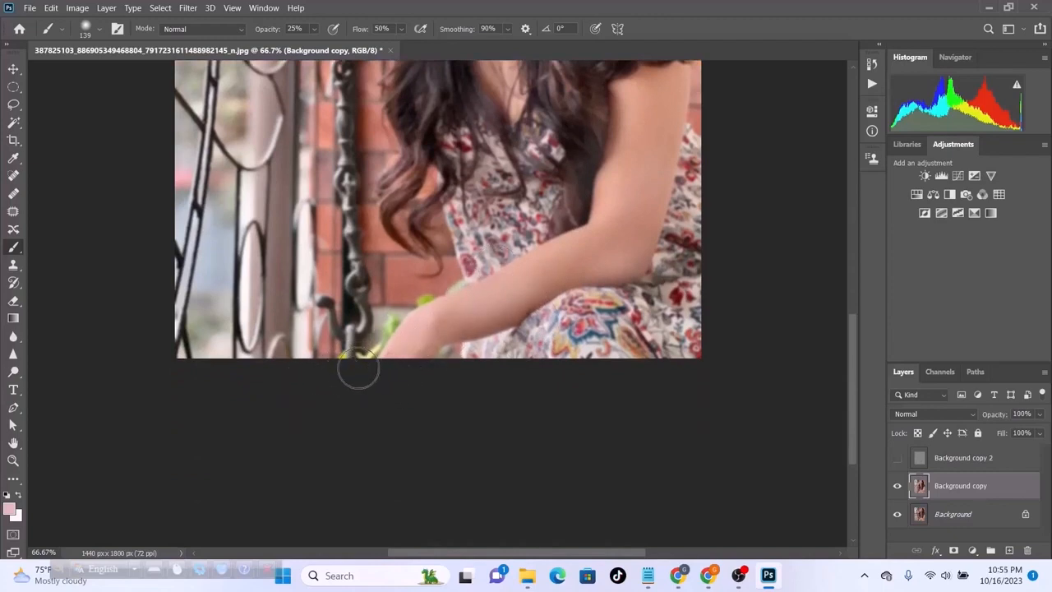
Touch up the skin under the woman's chin and on her upper neck with the light pink brush on Background copy
{"action": "scroll", "coordinate": [394, 357], "scroll_direction": "up", "scroll_amount": 1}
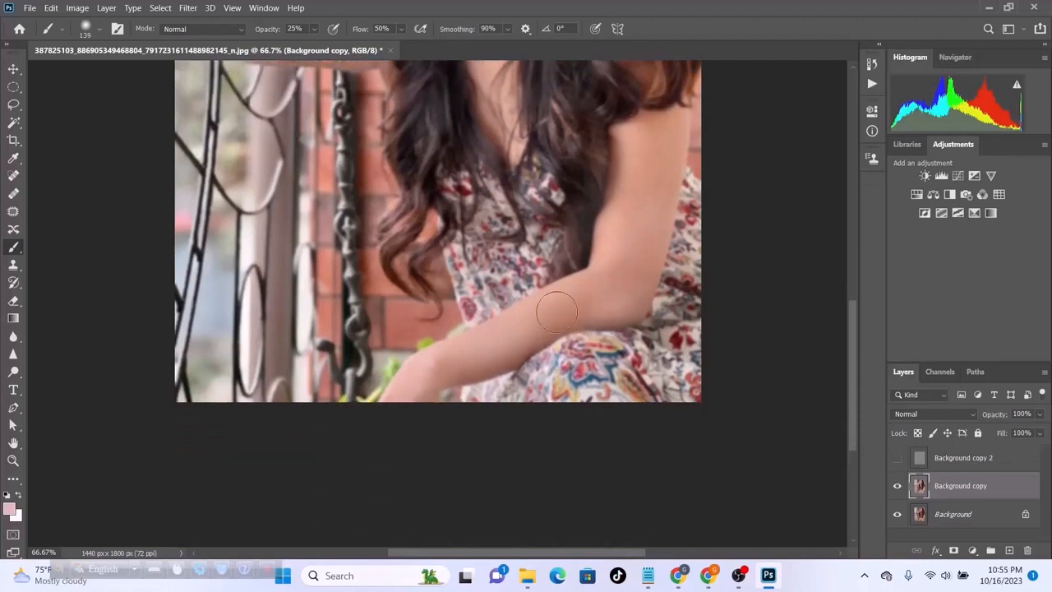
{"action": "scroll", "coordinate": [534, 378], "scroll_direction": "up", "scroll_amount": 2}
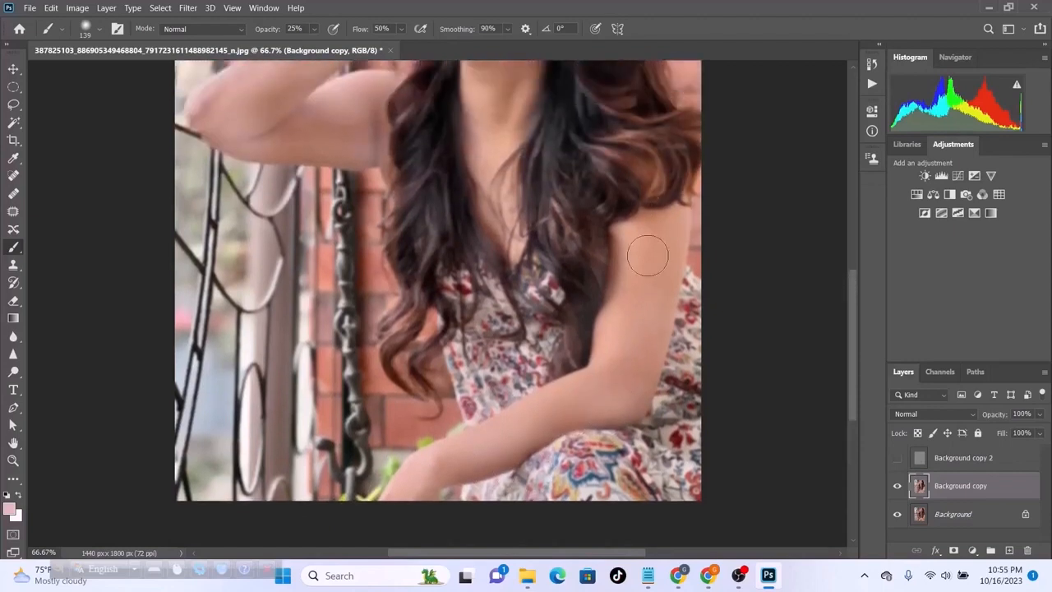
{"action": "scroll", "coordinate": [599, 358], "scroll_direction": "up", "scroll_amount": 3}
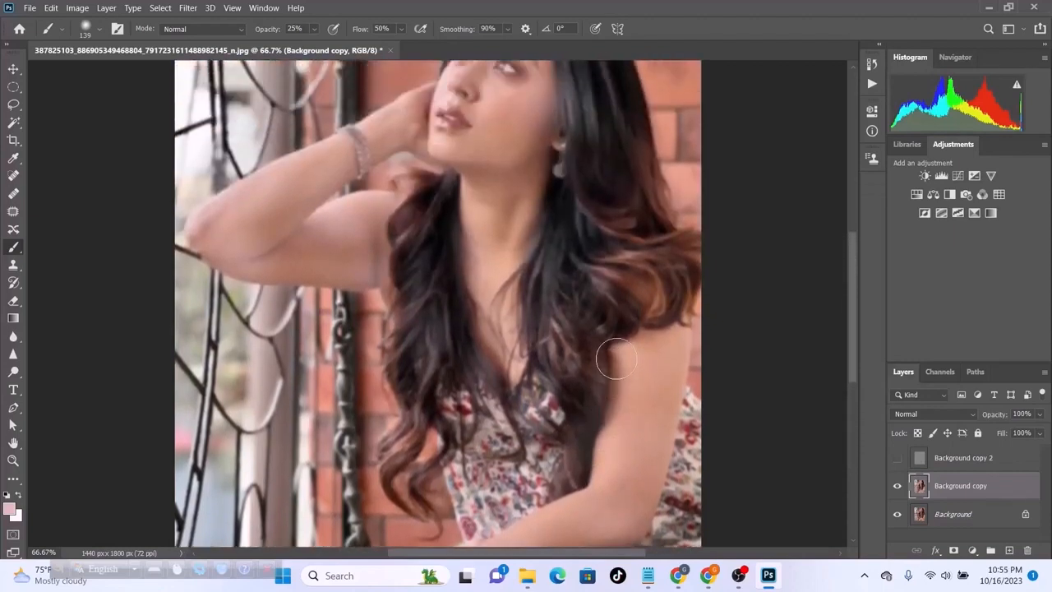
{"action": "scroll", "coordinate": [616, 358], "scroll_direction": "up", "scroll_amount": 1}
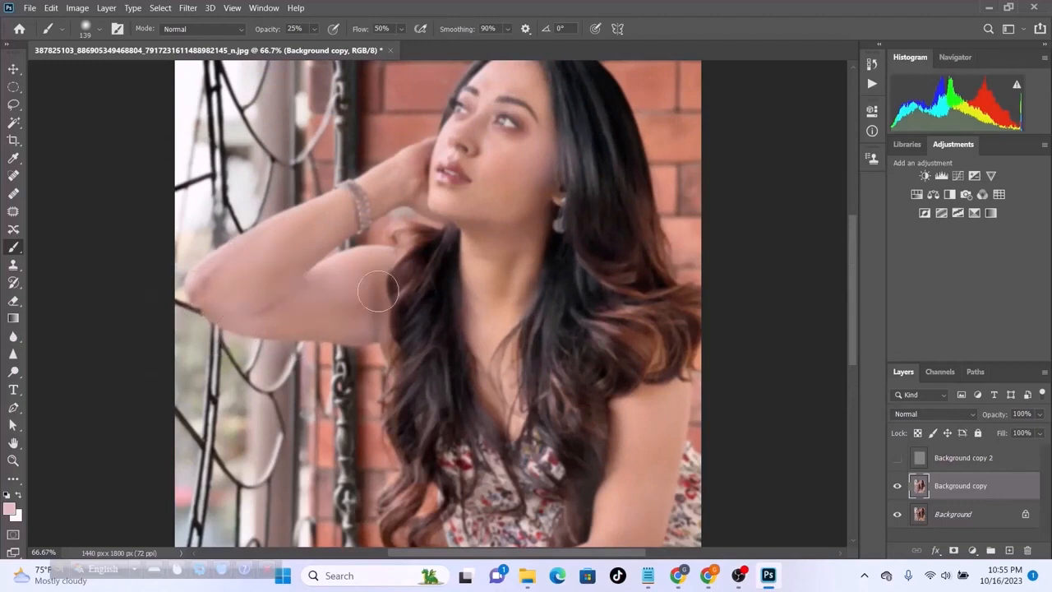
{"action": "scroll", "coordinate": [437, 404], "scroll_direction": "up", "scroll_amount": 2}
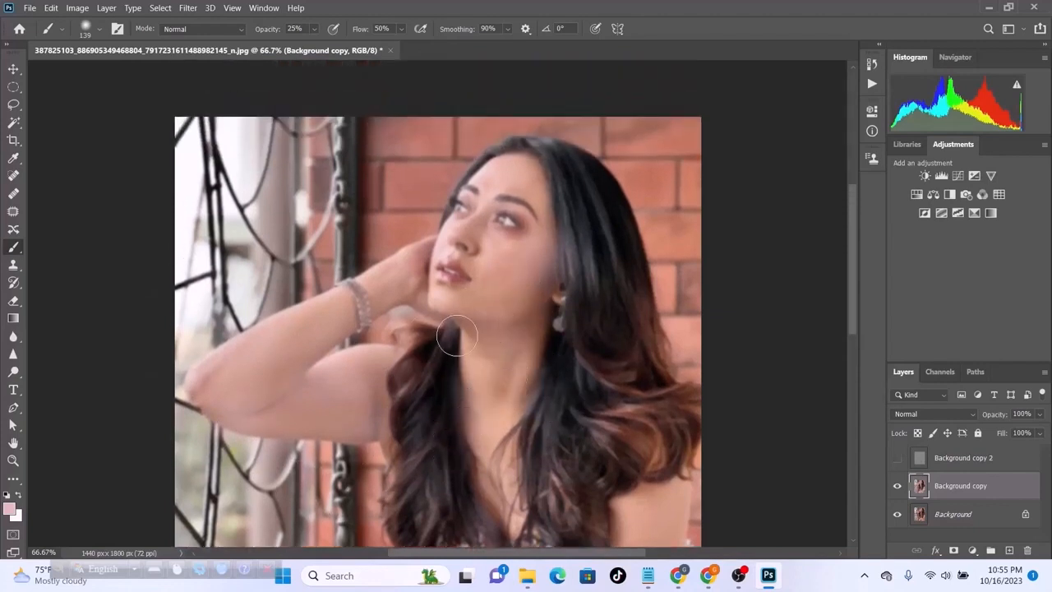
{"action": "scroll", "coordinate": [415, 379], "scroll_direction": "up", "scroll_amount": 1}
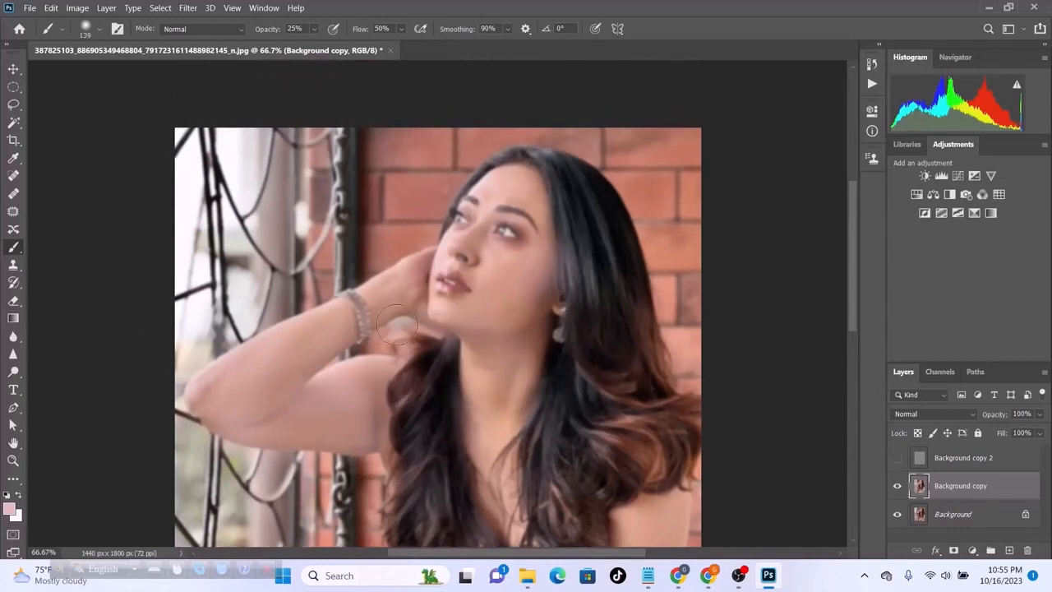
{"action": "mouse_move", "coordinate": [458, 316]}
{"action": "left_mouse_down"}
{"action": "mouse_move", "coordinate": [460, 260]}
{"action": "mouse_move", "coordinate": [471, 265]}
{"action": "mouse_move", "coordinate": [473, 335]}
{"action": "left_mouse_up"}
{"action": "scroll", "coordinate": [608, 357], "scroll_direction": "down", "scroll_amount": 3}
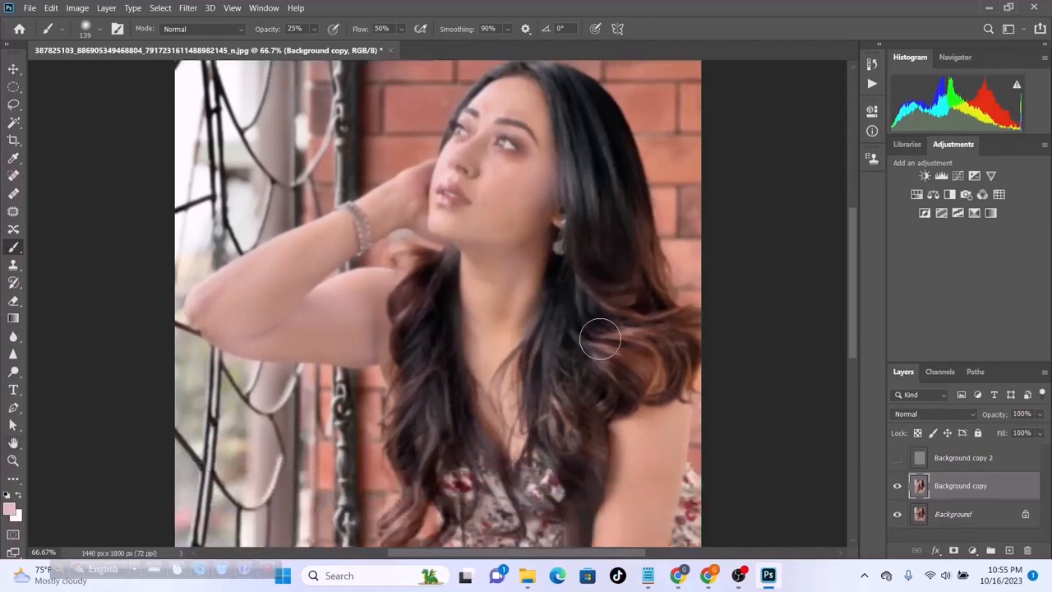
{"action": "scroll", "coordinate": [600, 339], "scroll_direction": "down", "scroll_amount": 10}
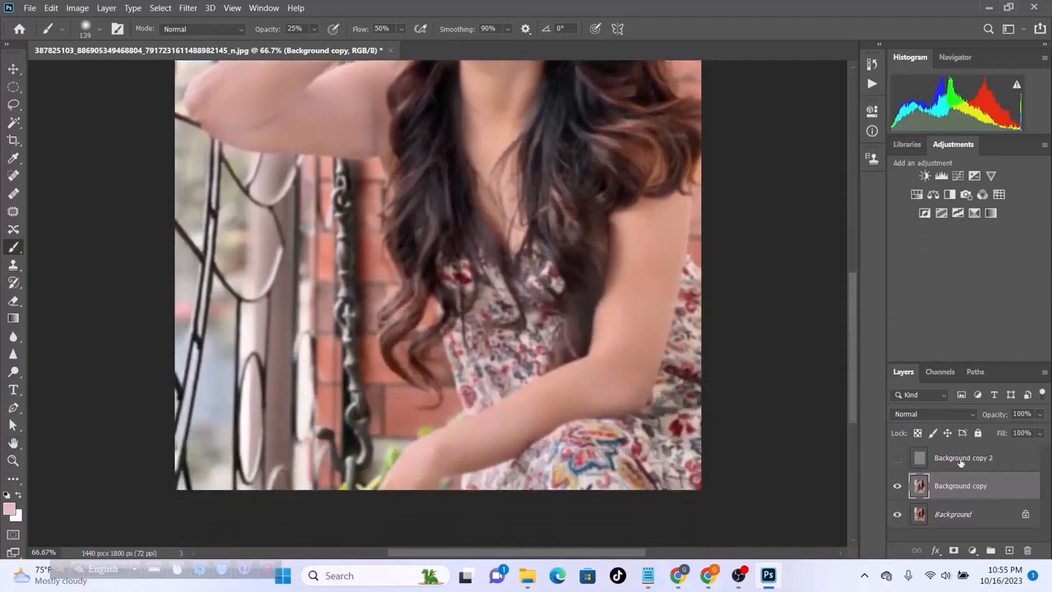
Select Background copy 2, make it visible and brush softly over the woman's cheek on that layer
{"action": "left_click", "coordinate": [974, 458]}
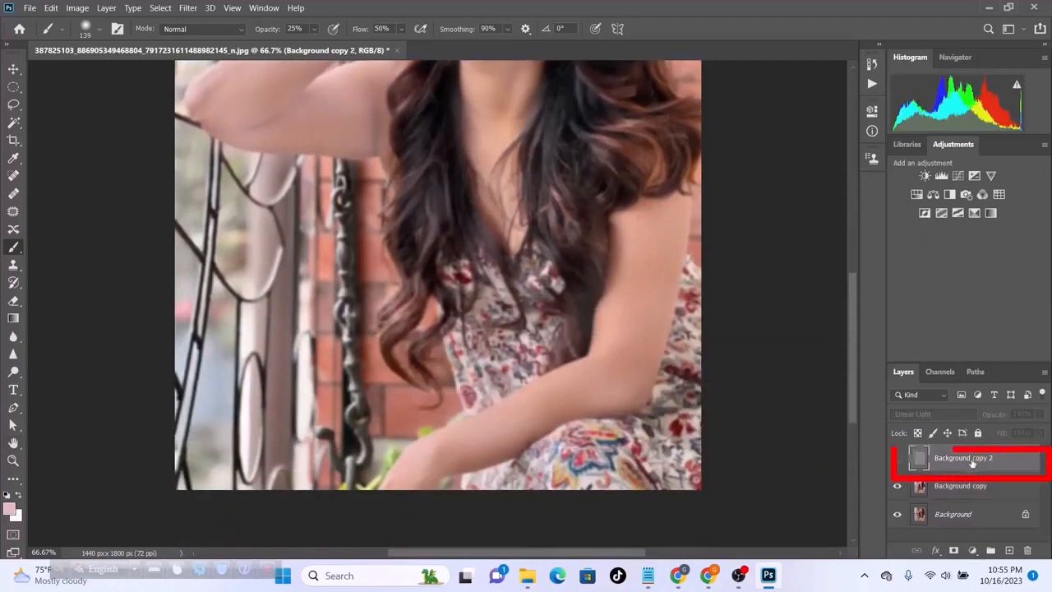
{"action": "left_click", "coordinate": [900, 460]}
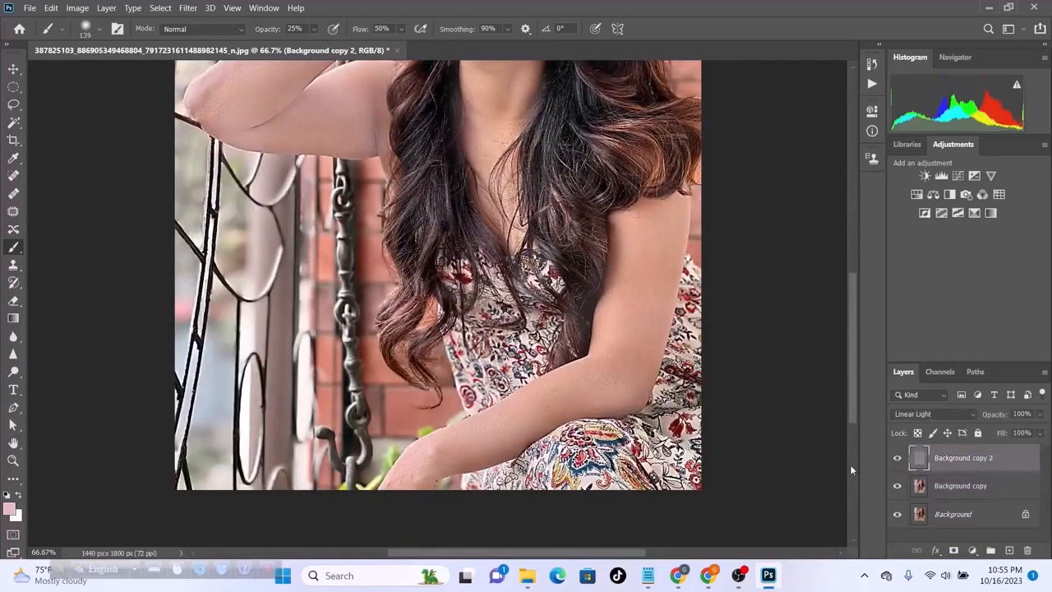
{"action": "scroll", "coordinate": [796, 456], "scroll_direction": "up", "scroll_amount": 6}
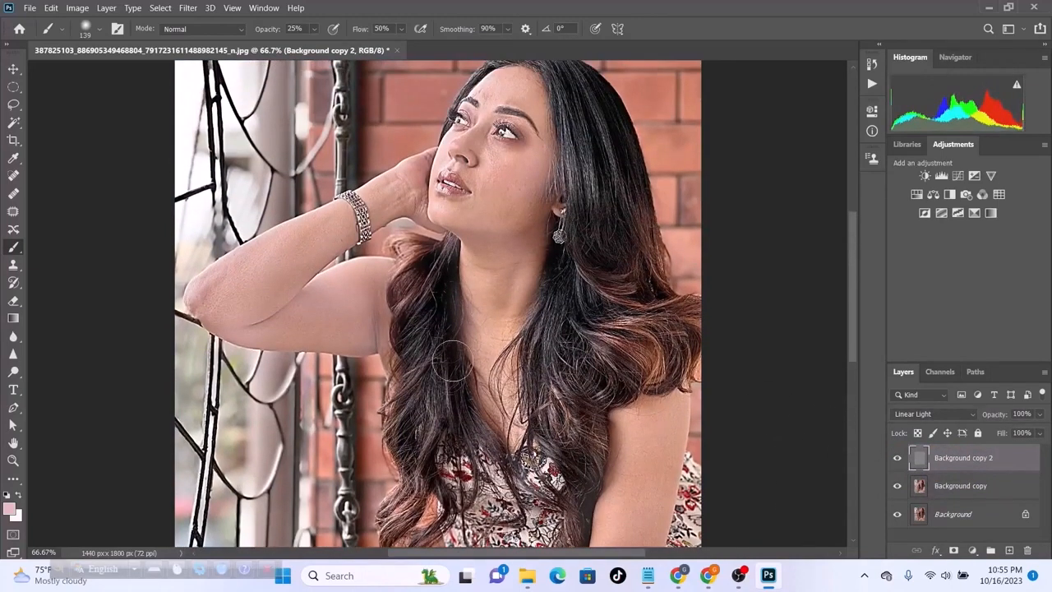
{"action": "scroll", "coordinate": [452, 353], "scroll_direction": "up", "scroll_amount": 2}
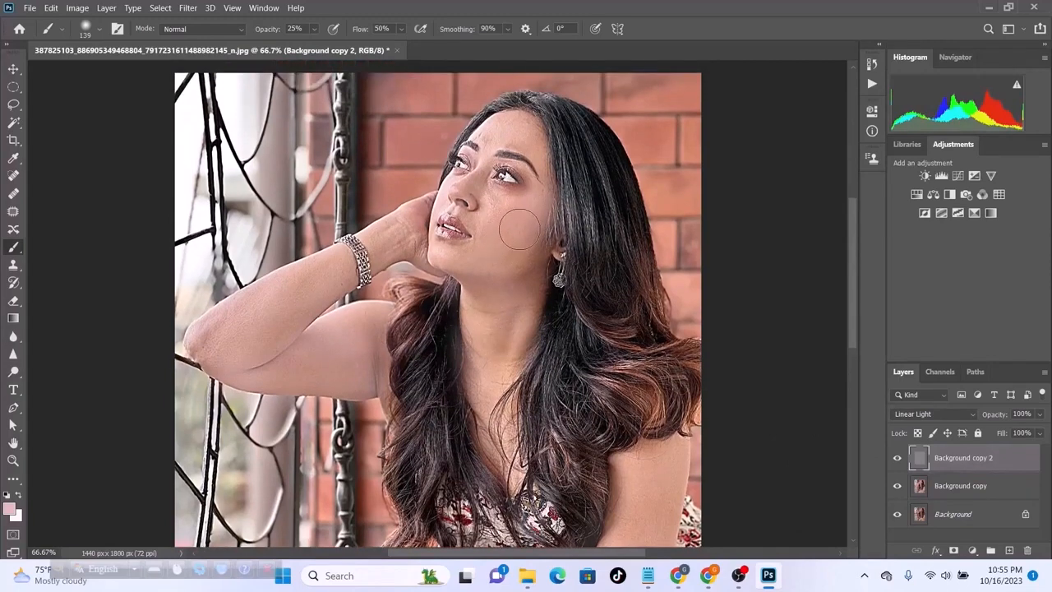
{"action": "mouse_move", "coordinate": [521, 230]}
{"action": "left_mouse_down"}
{"action": "mouse_move", "coordinate": [462, 269]}
{"action": "mouse_move", "coordinate": [527, 245]}
{"action": "left_mouse_up"}
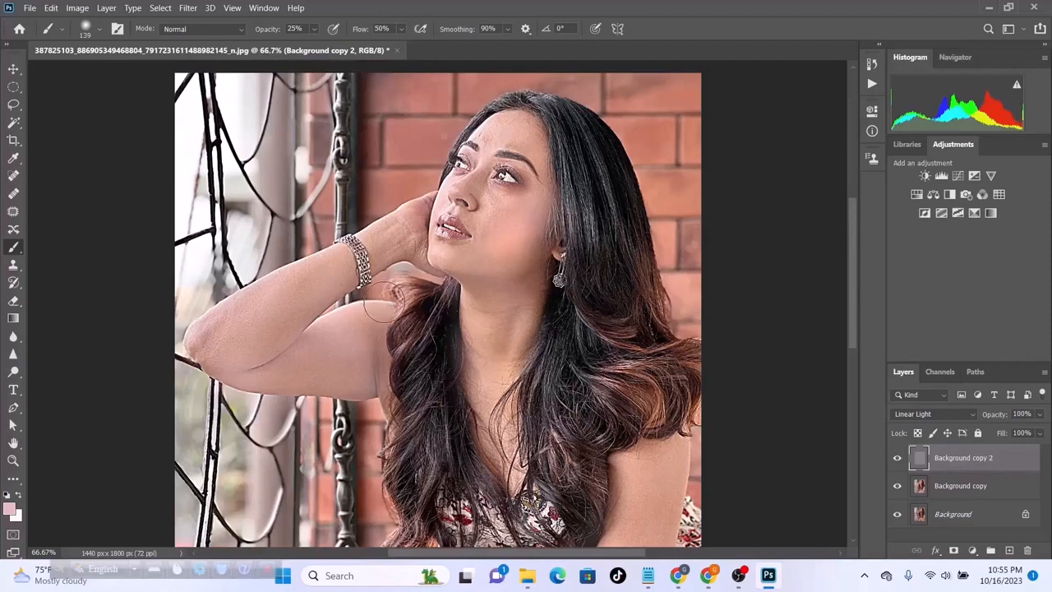
Toggle Background copy 2 off and on to compare, and lower the brush to 11% opacity and 30% flow
{"action": "key", "text": "ctrl+comma"}
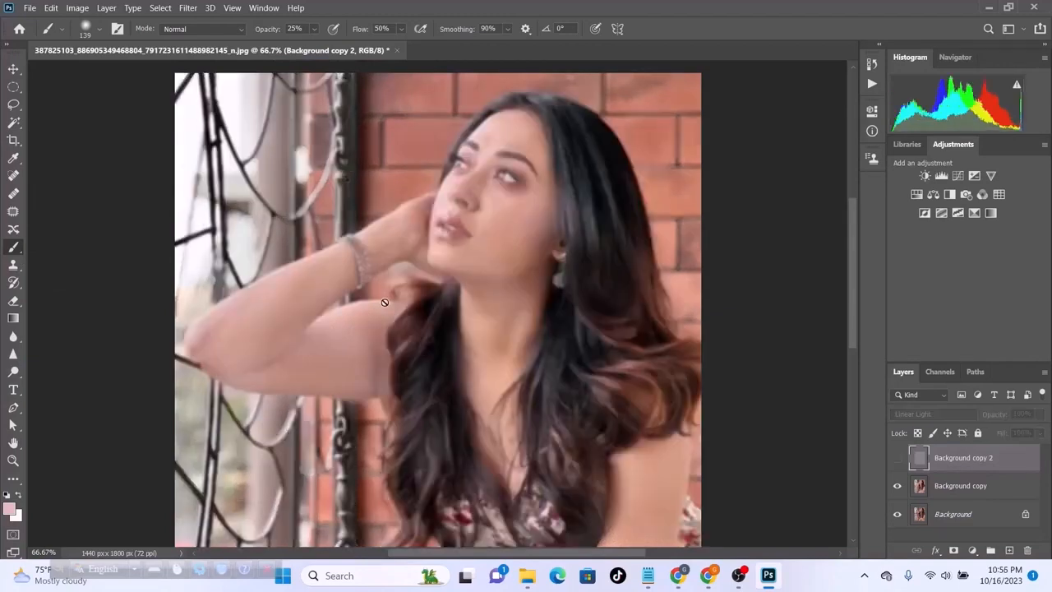
{"action": "left_click", "coordinate": [896, 459]}
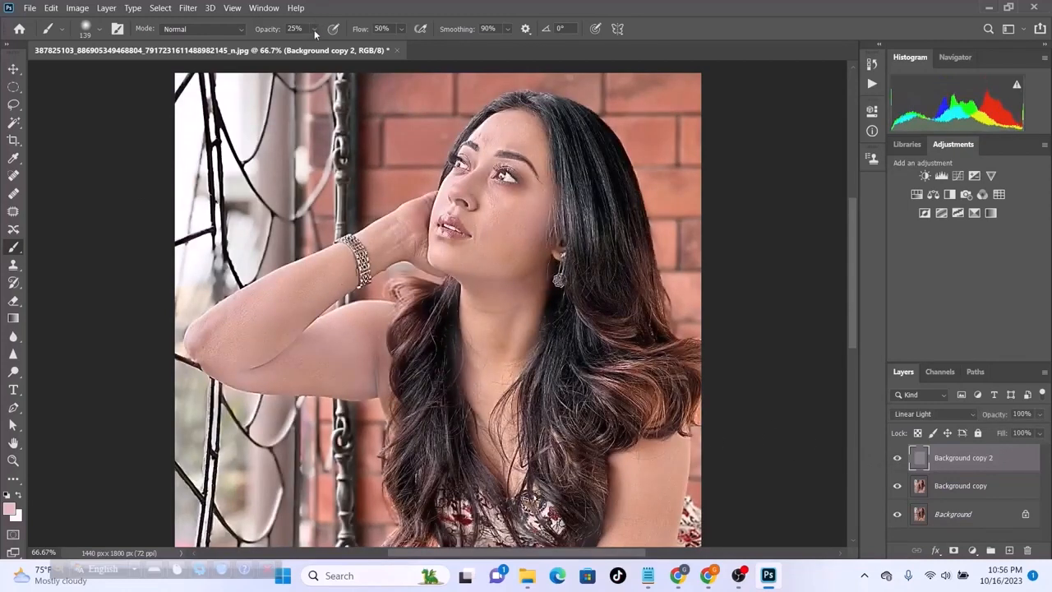
{"action": "left_click", "coordinate": [402, 31]}
{"action": "left_click", "coordinate": [398, 42]}
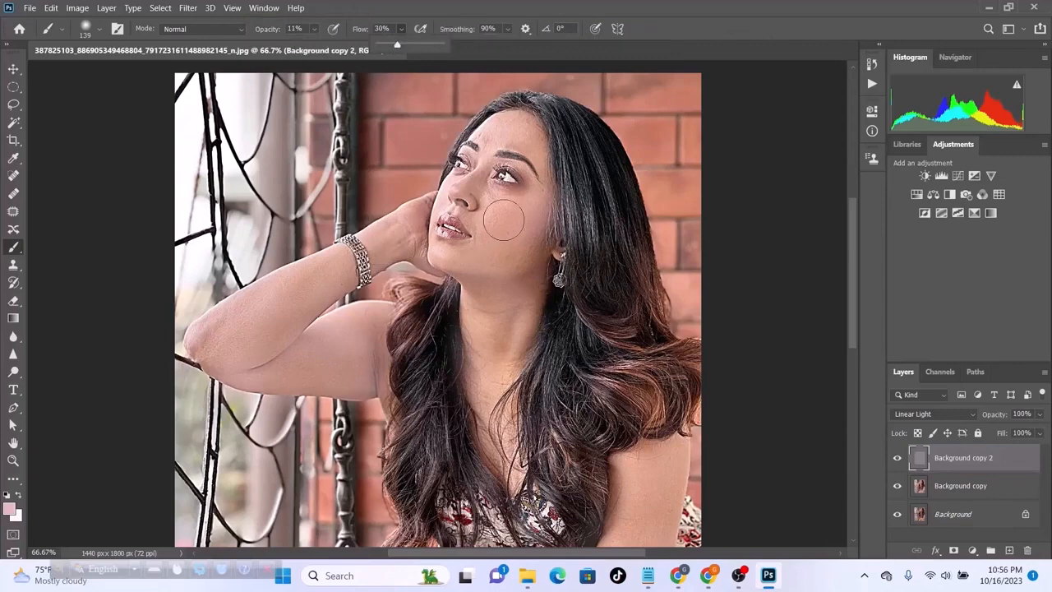
Paint lightly over the skin of the woman's face and neck on Background copy 2 to soften its texture
{"action": "left_click", "coordinate": [549, 156]}
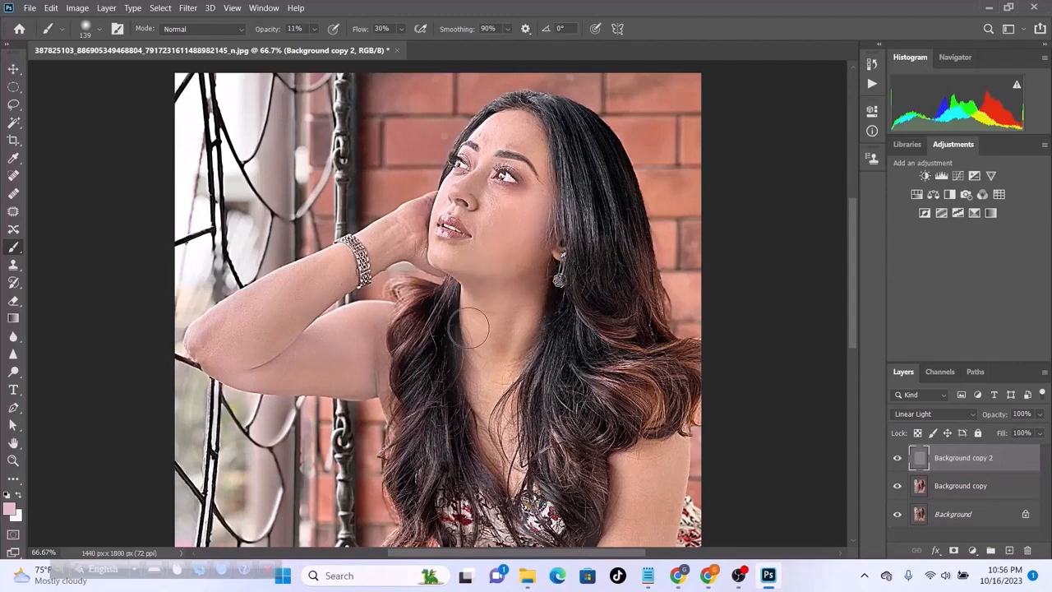
{"action": "scroll", "coordinate": [460, 321], "scroll_direction": "down", "scroll_amount": 3}
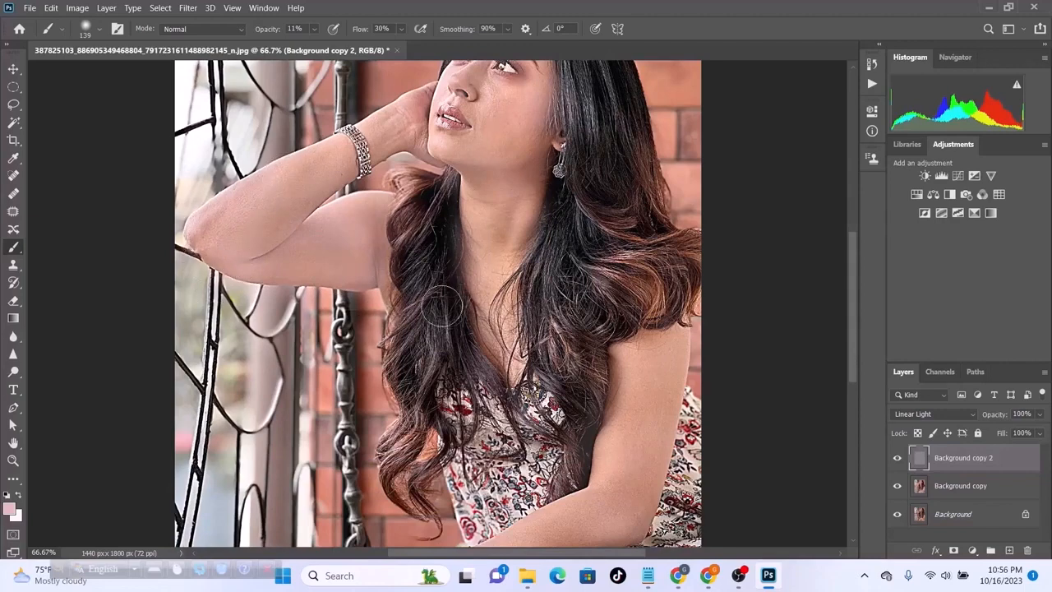
{"action": "scroll", "coordinate": [443, 306], "scroll_direction": "down", "scroll_amount": 1}
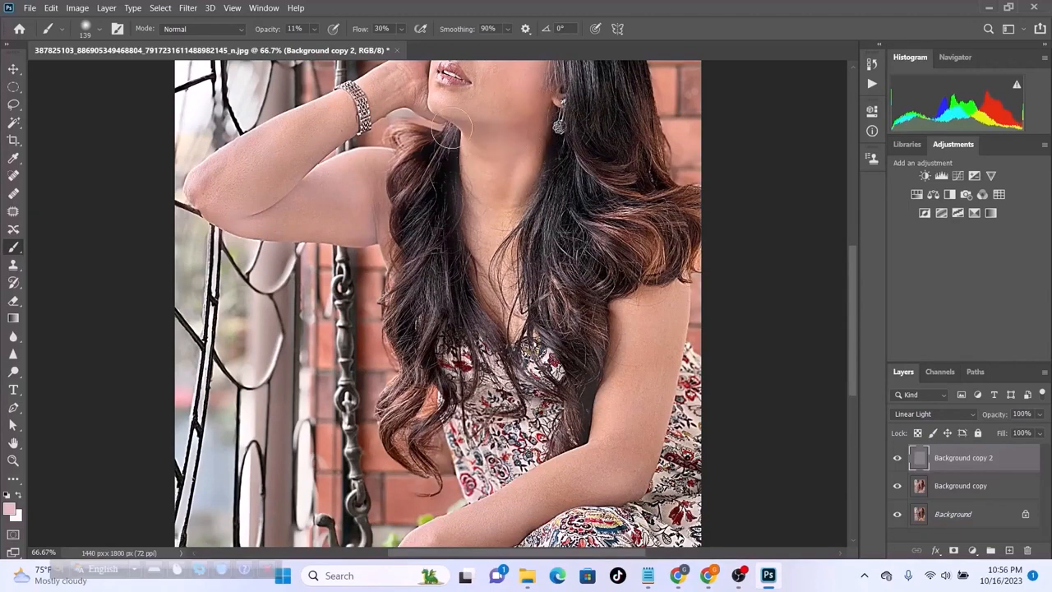
Soften the skin texture of the woman's lowered arm and hand with the light brush on Background copy 2
{"action": "scroll", "coordinate": [559, 312], "scroll_direction": "down", "scroll_amount": 2}
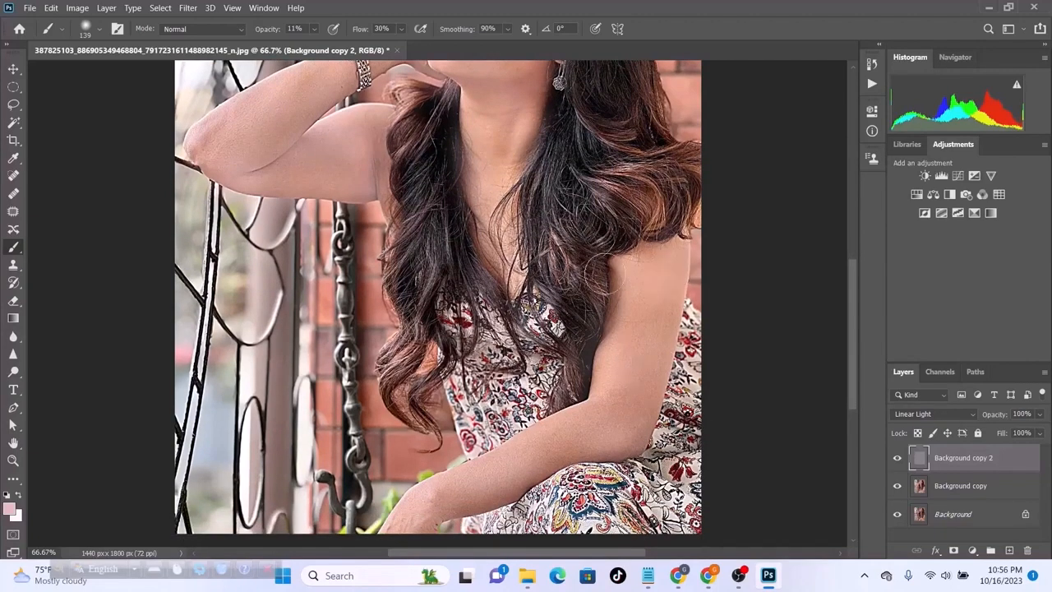
{"action": "scroll", "coordinate": [567, 395], "scroll_direction": "down", "scroll_amount": 3}
{"action": "scroll", "coordinate": [608, 362], "scroll_direction": "down", "scroll_amount": 2}
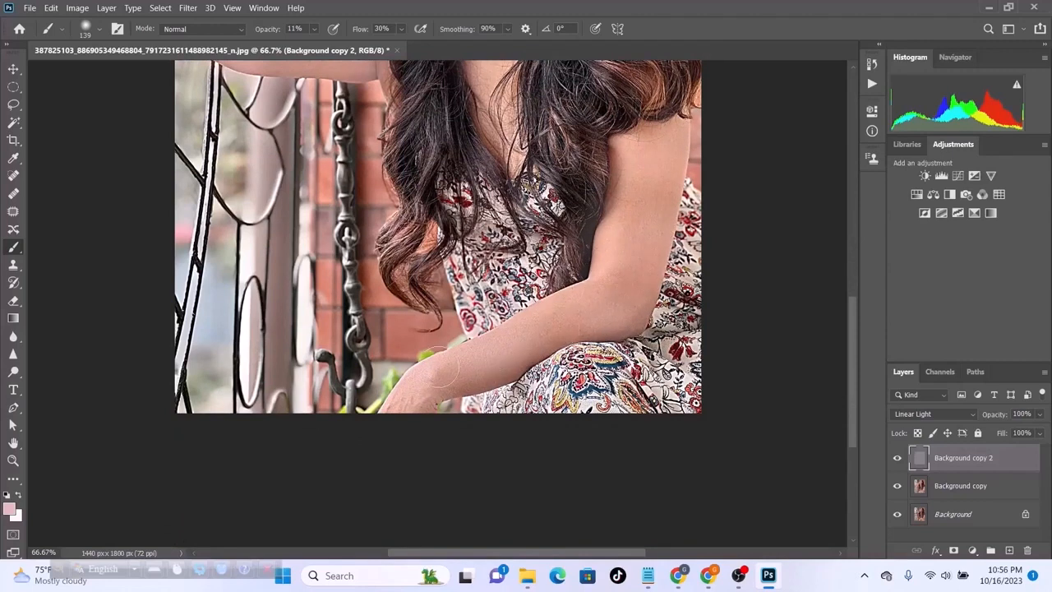
{"action": "scroll", "coordinate": [436, 370], "scroll_direction": "down", "scroll_amount": 2}
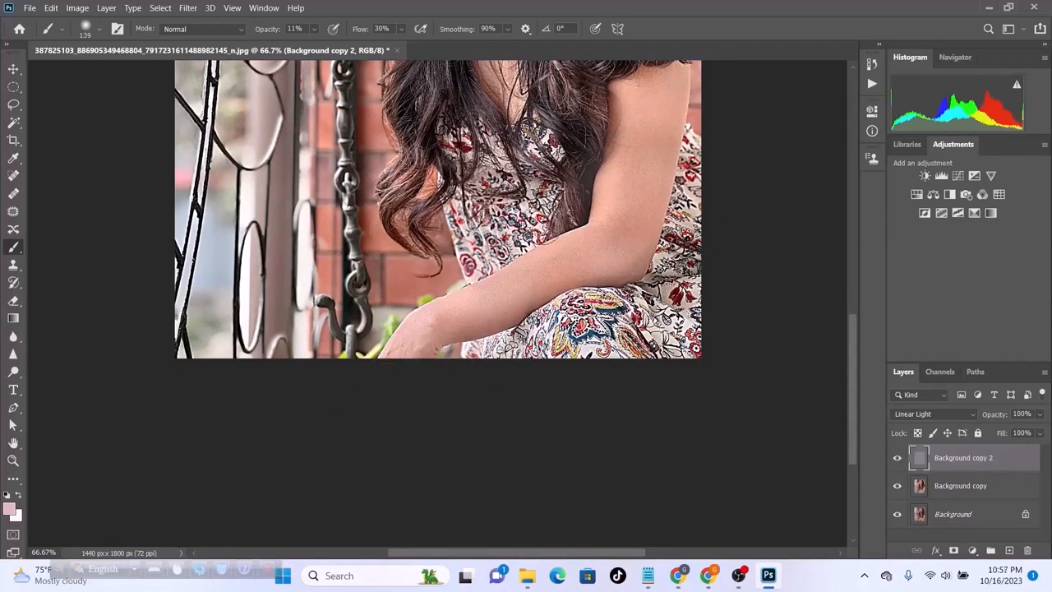
{"action": "scroll", "coordinate": [505, 347], "scroll_direction": "up", "scroll_amount": 6}
{"action": "scroll", "coordinate": [665, 317], "scroll_direction": "up", "scroll_amount": 1}
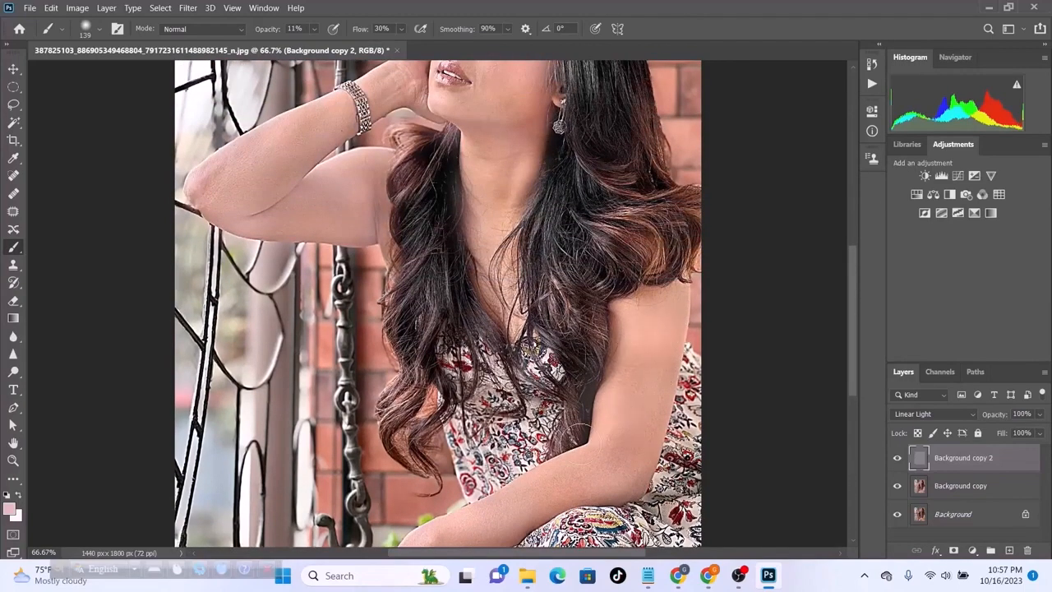
{"action": "scroll", "coordinate": [579, 439], "scroll_direction": "up", "scroll_amount": 6}
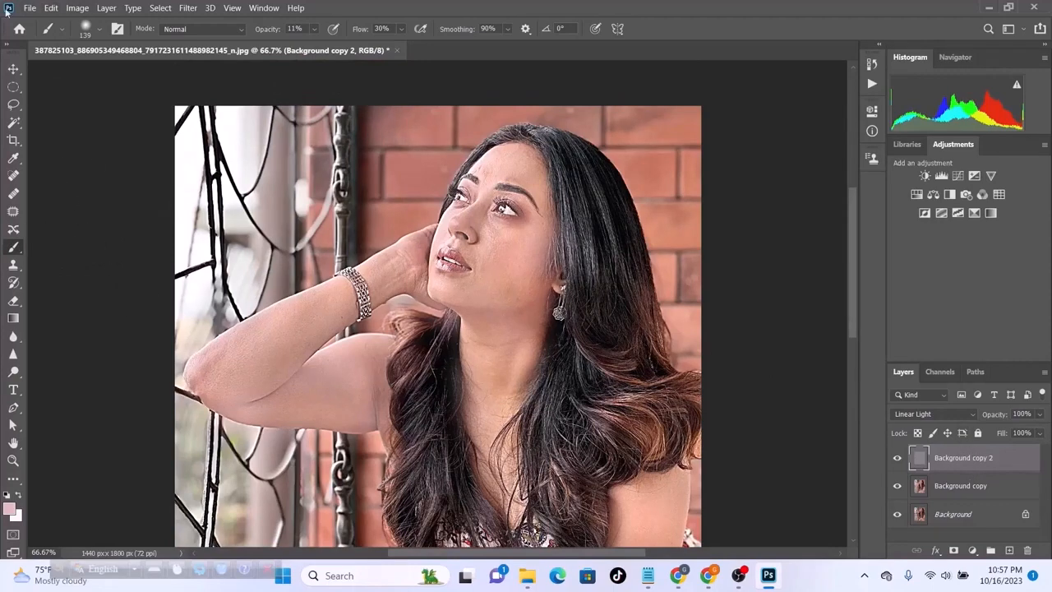
Switch to the Move tool, start saving the portrait as a new file on the computer's Desktop, and name it sdfghgh
{"action": "left_click", "coordinate": [13, 68]}
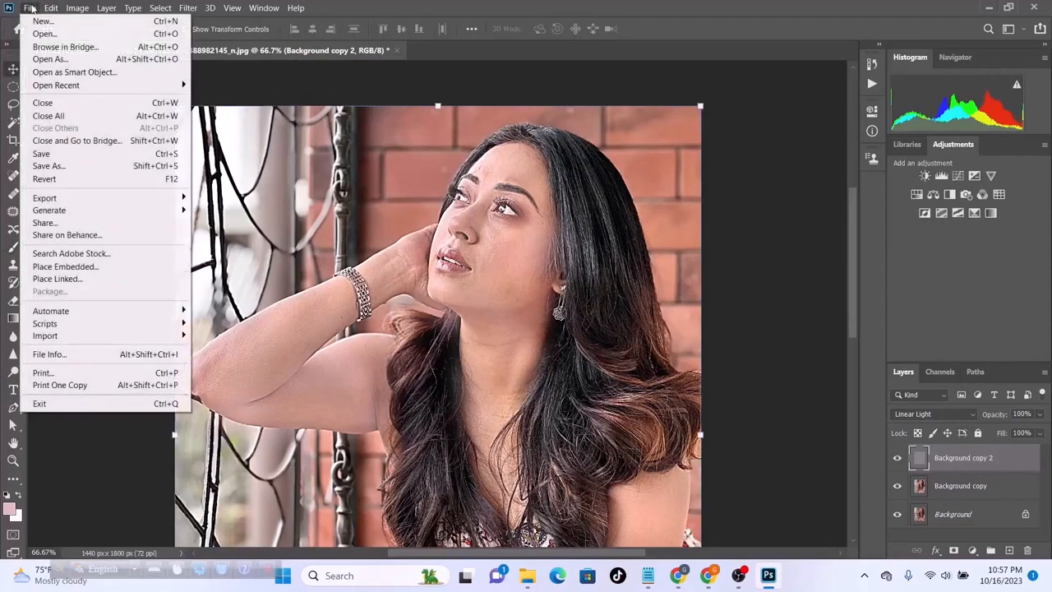
{"action": "left_click", "coordinate": [30, 8]}
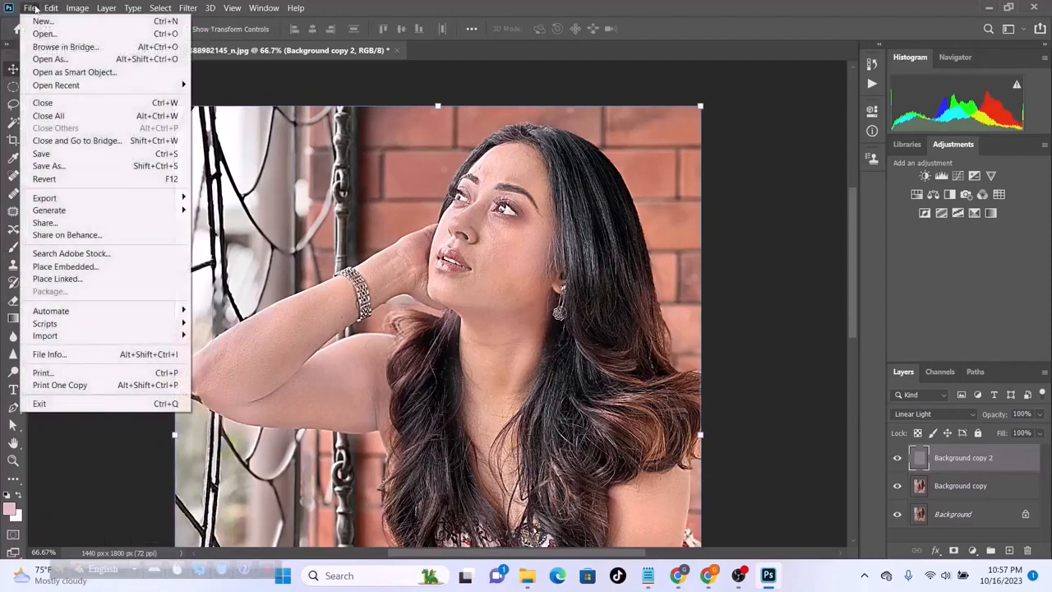
{"action": "left_click", "coordinate": [65, 166]}
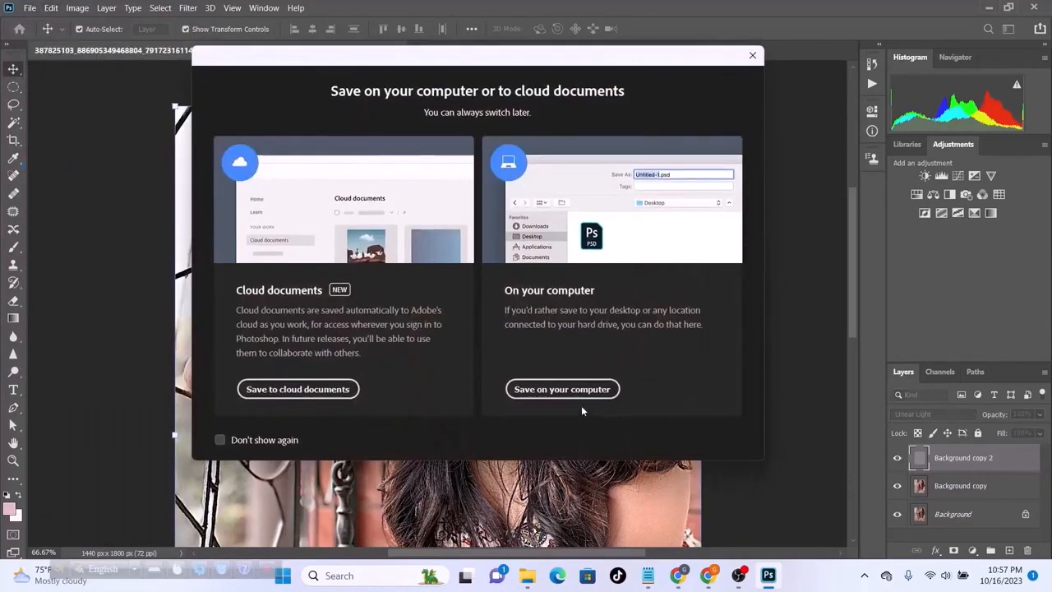
{"action": "left_click", "coordinate": [562, 389]}
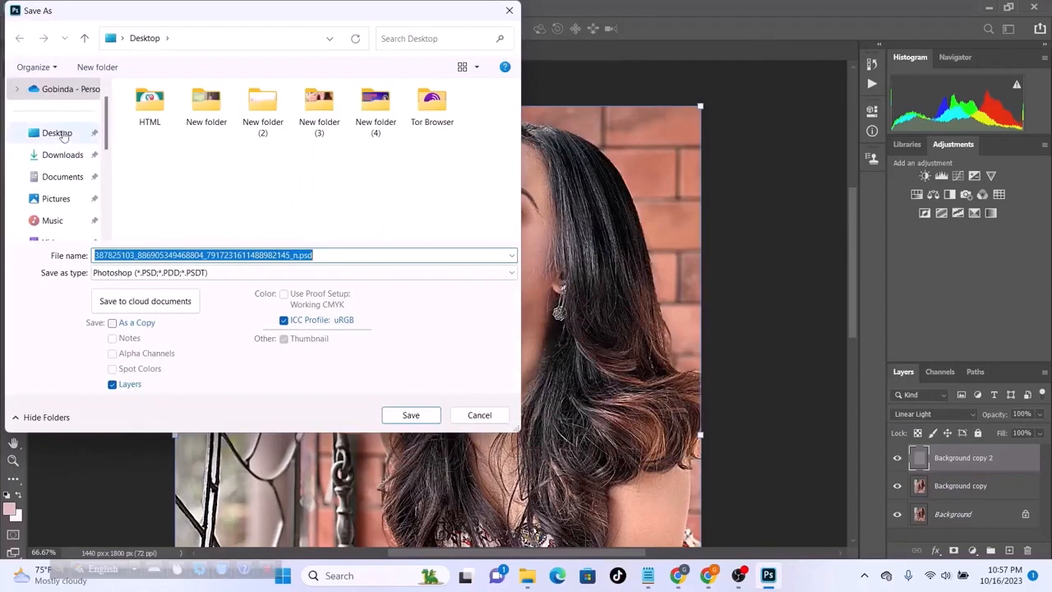
{"action": "left_click", "coordinate": [63, 135]}
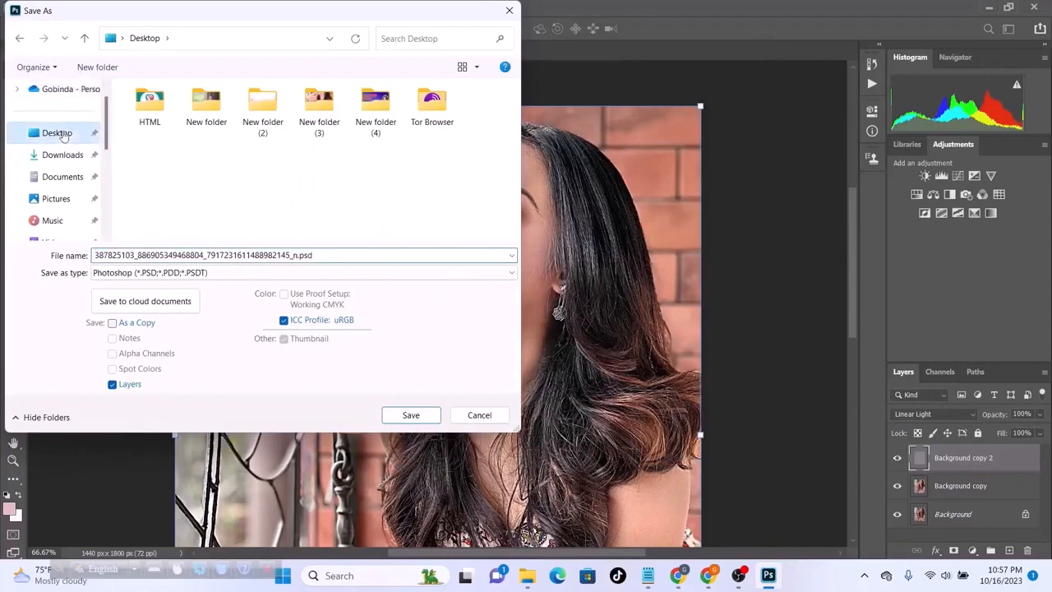
{"action": "left_click", "coordinate": [328, 254]}
{"action": "key", "text": "BackSpace"}
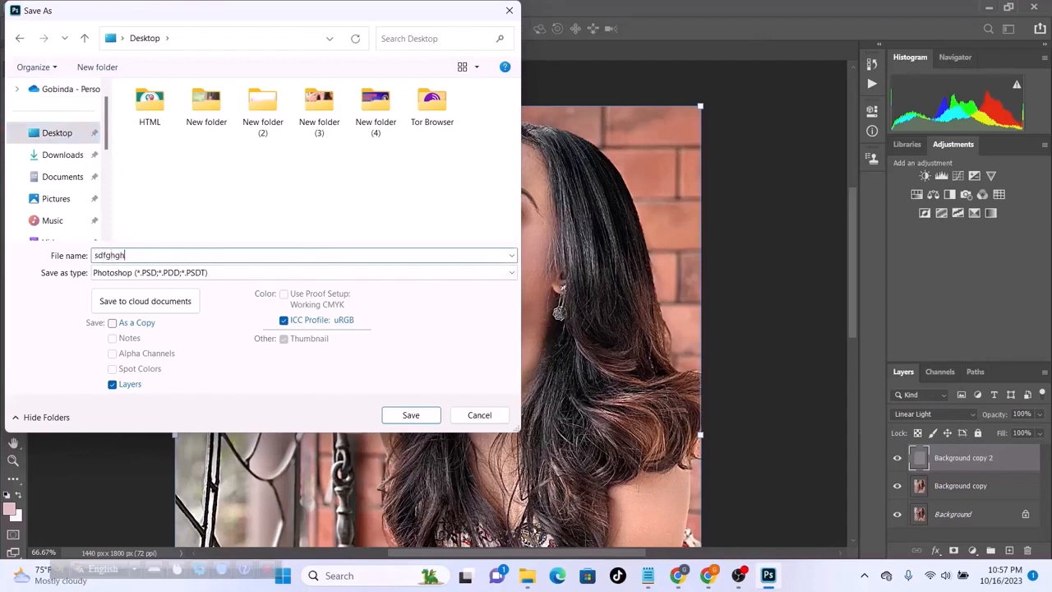
{"action": "left_click", "coordinate": [511, 273]}
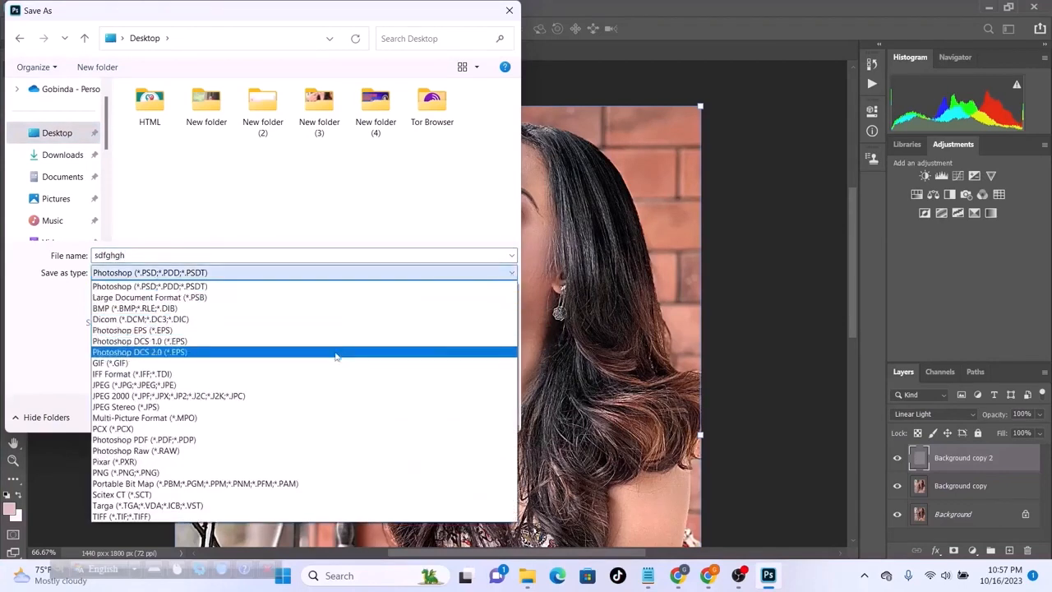
{"action": "left_click", "coordinate": [332, 384]}
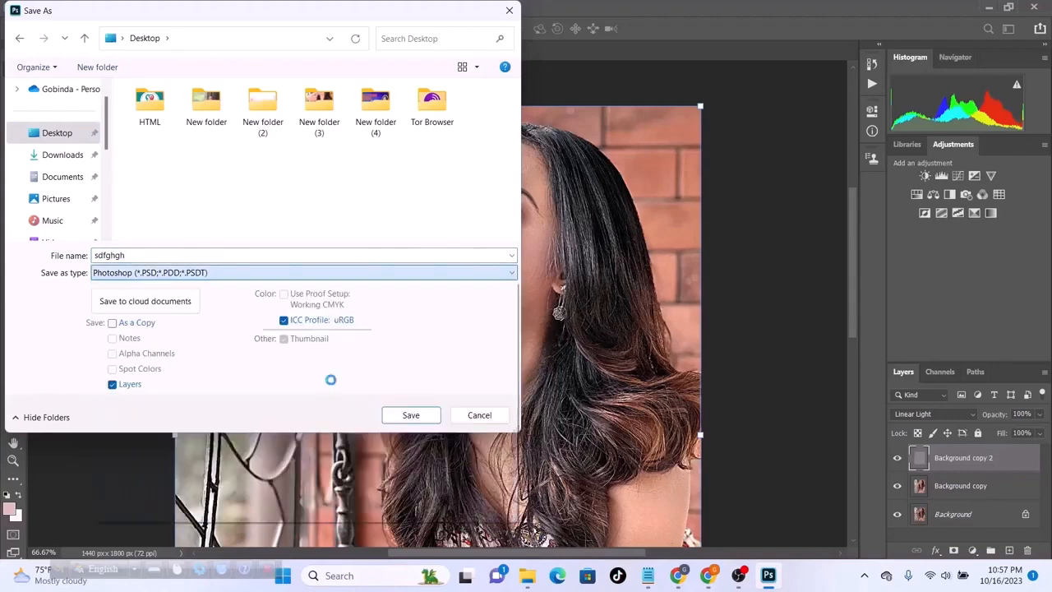
{"action": "left_click", "coordinate": [511, 273]}
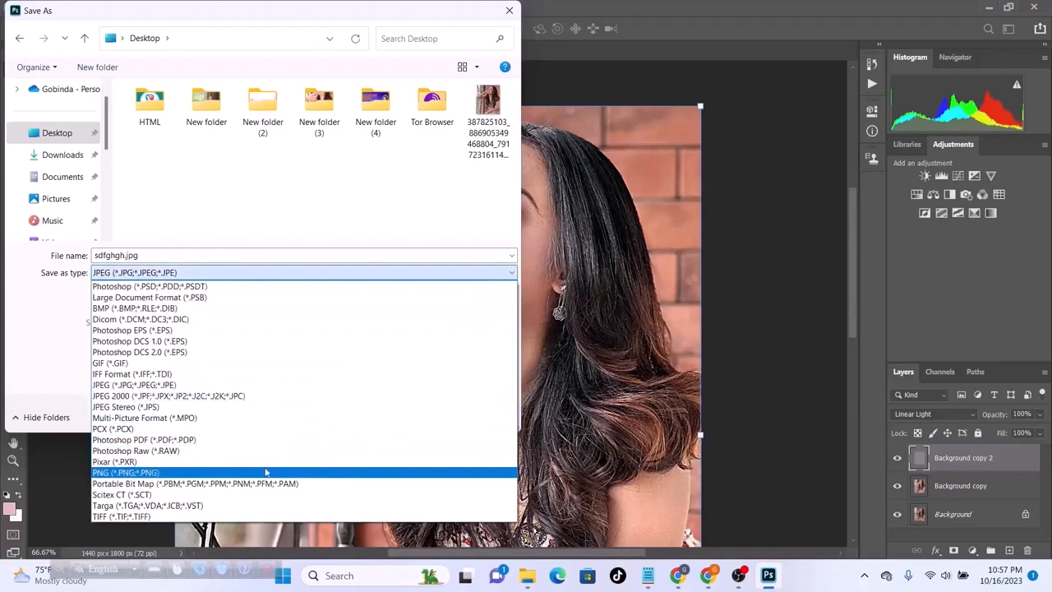
{"action": "left_click", "coordinate": [265, 462]}
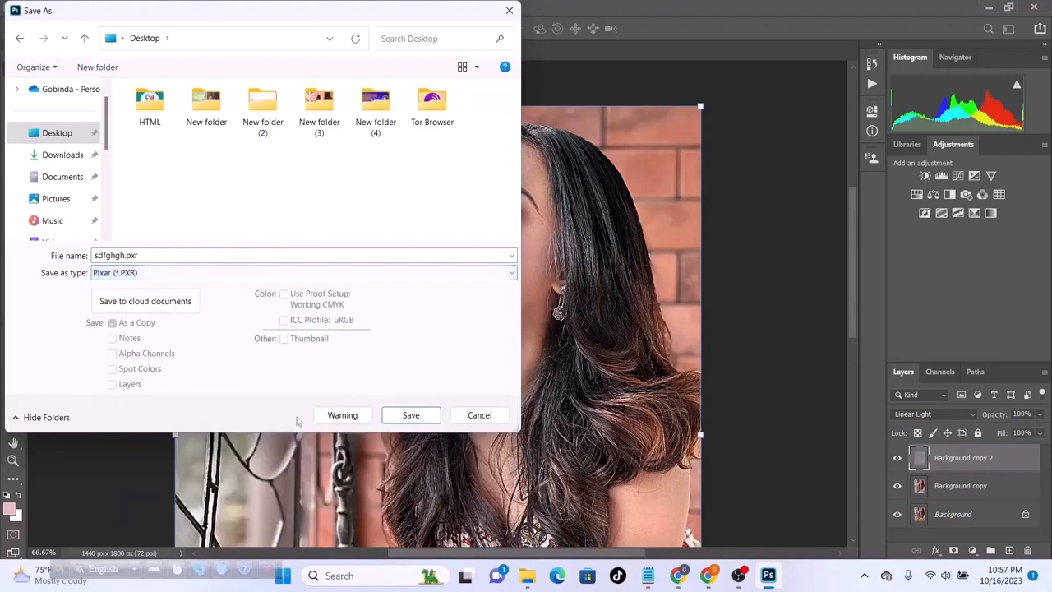
Set the file format to PNG and save the portrait with the large file size (fastest saving) option
{"action": "left_click", "coordinate": [509, 273]}
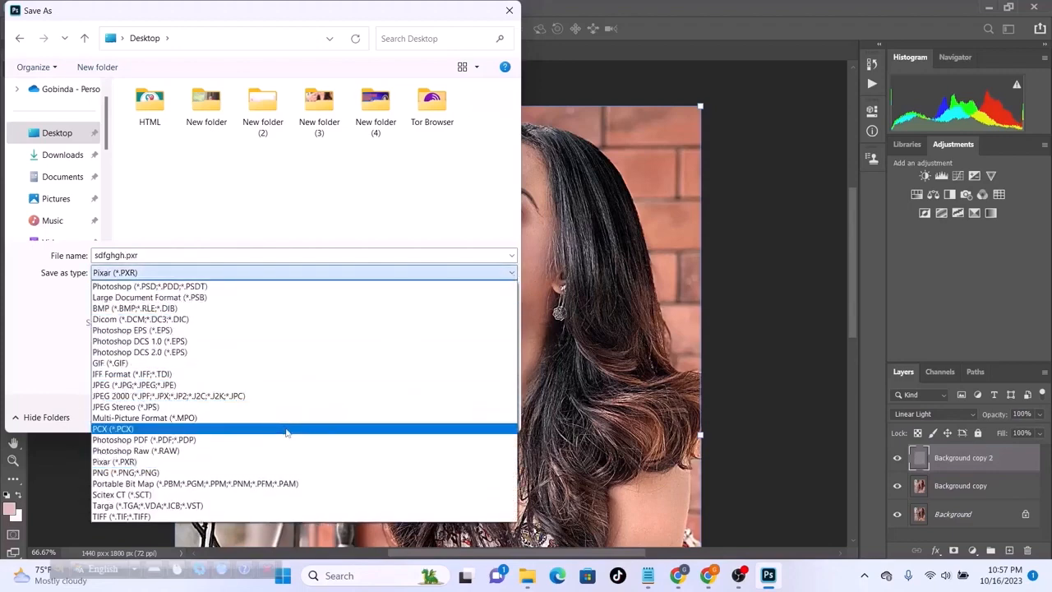
{"action": "left_click", "coordinate": [265, 473]}
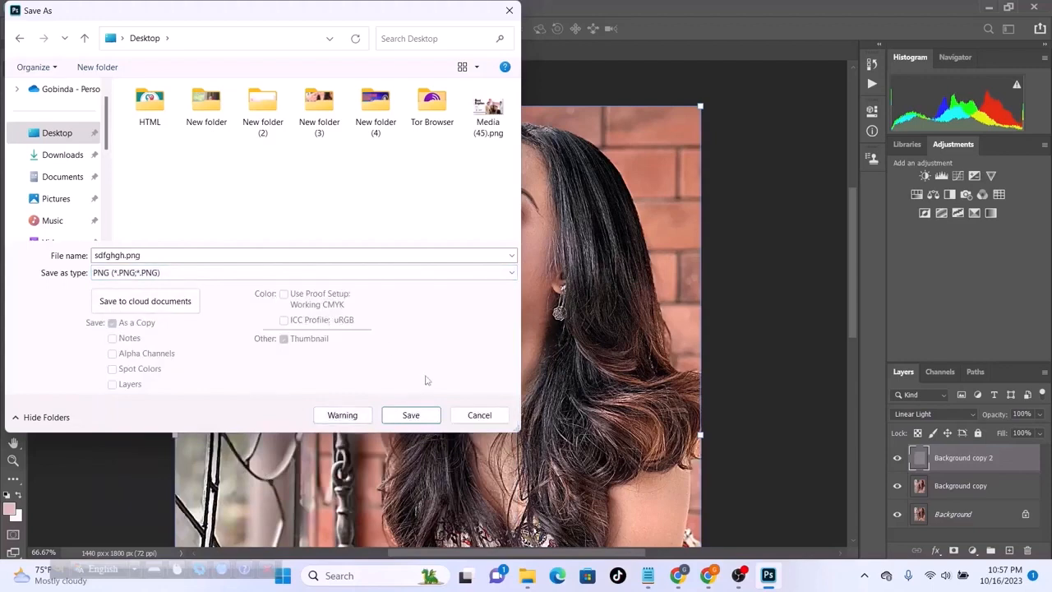
{"action": "left_click", "coordinate": [411, 416]}
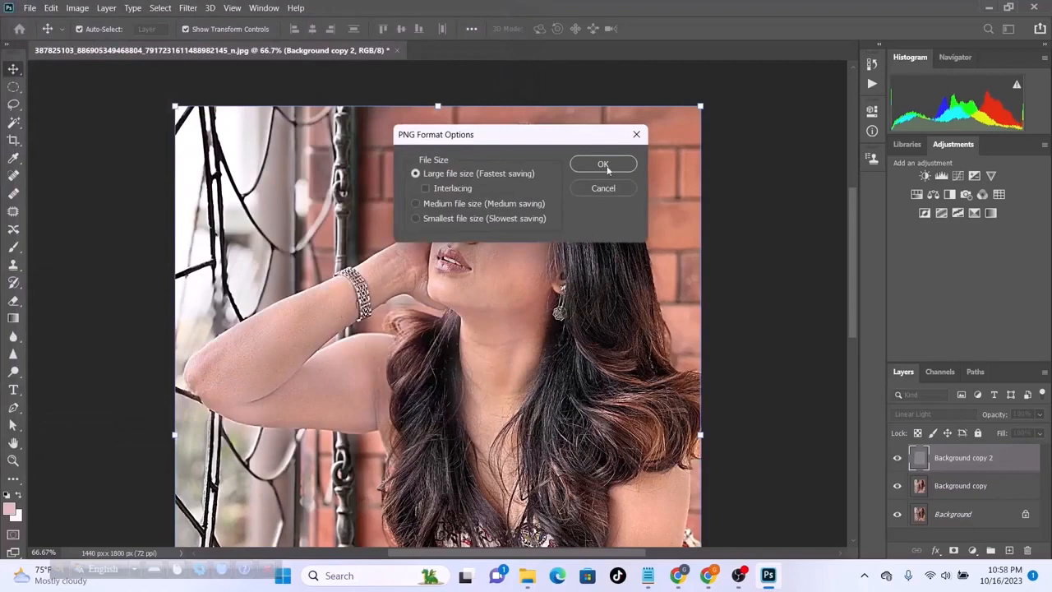
{"action": "left_click", "coordinate": [605, 165]}
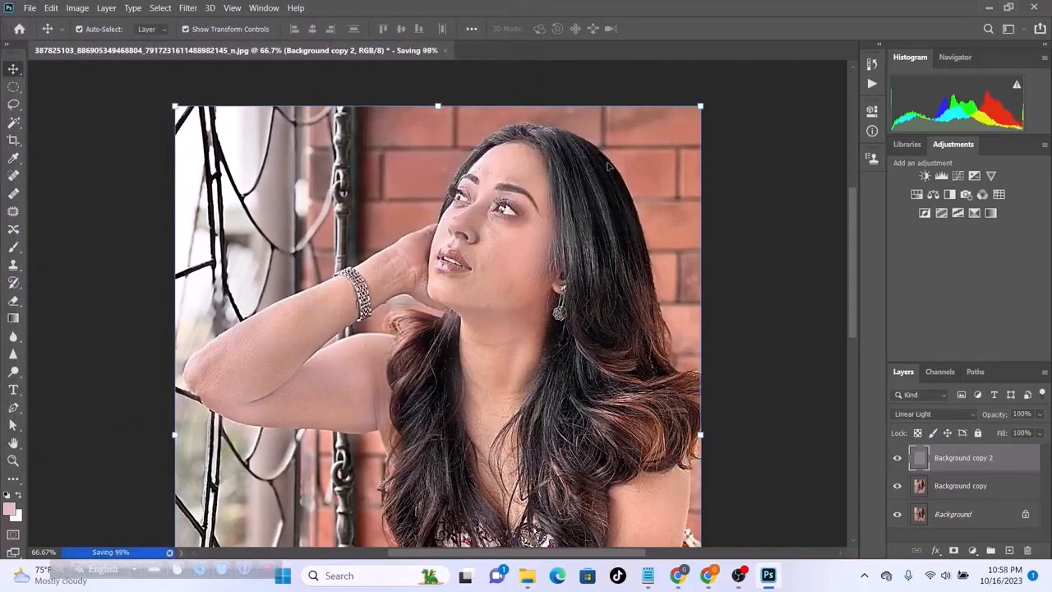